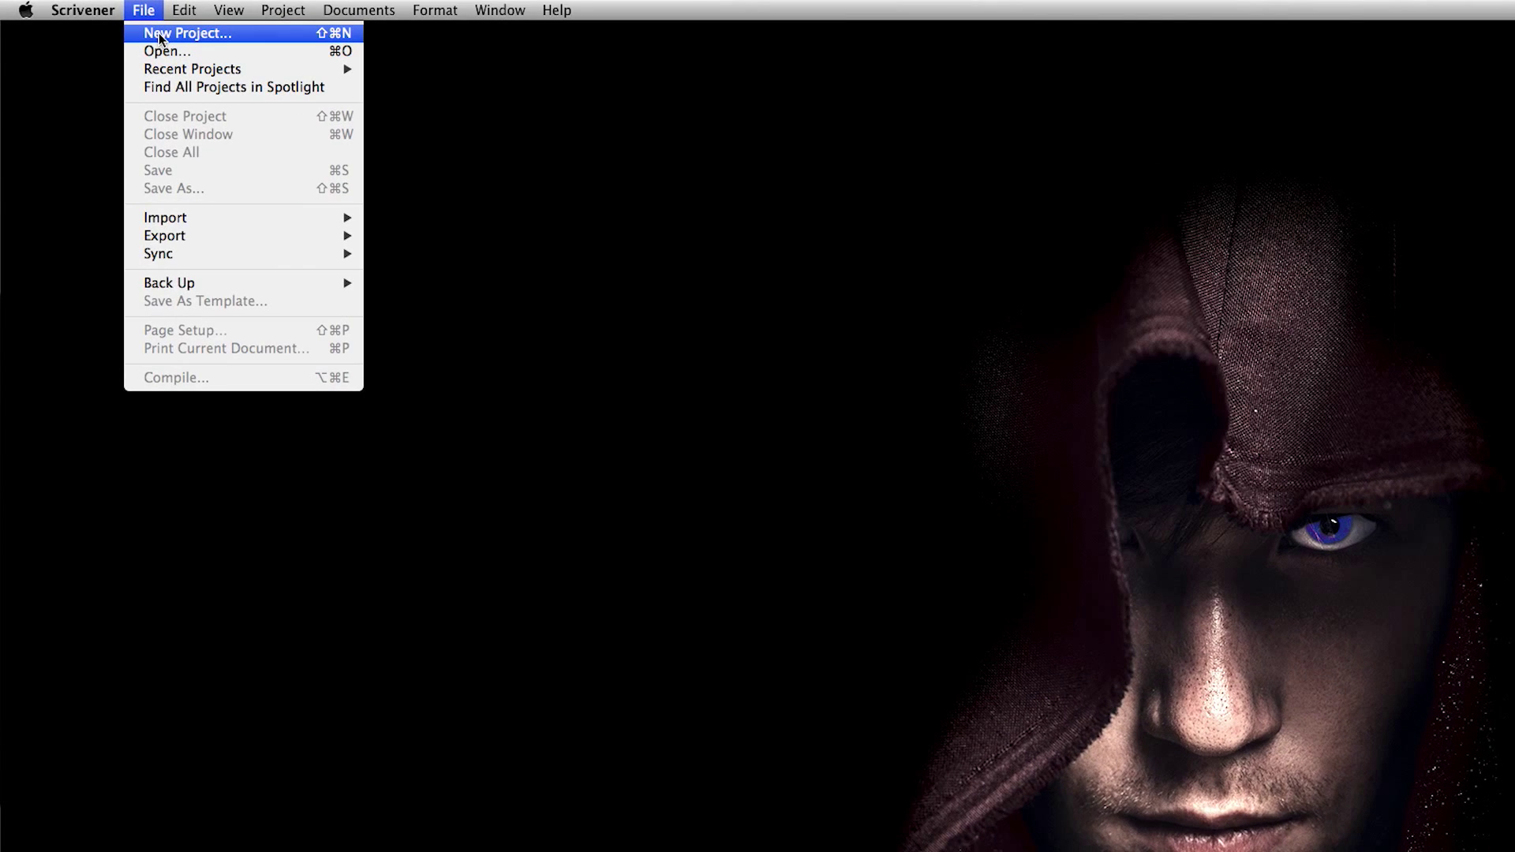
- Create a new Fiction > Novel project named 'My Great Novel' and save it on the Desktop
left_click(159, 33)
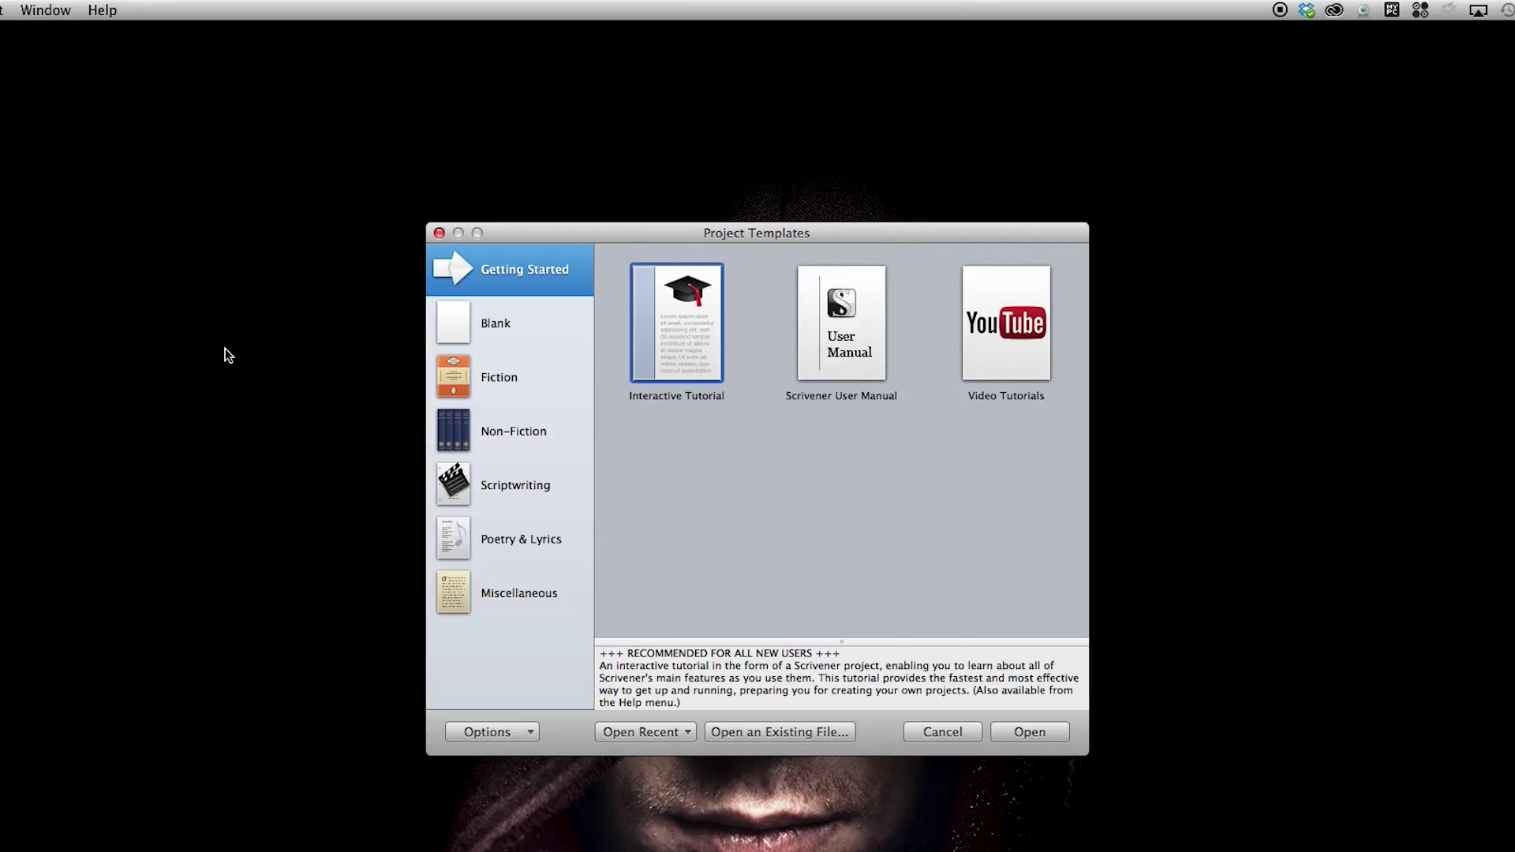
left_click(506, 373)
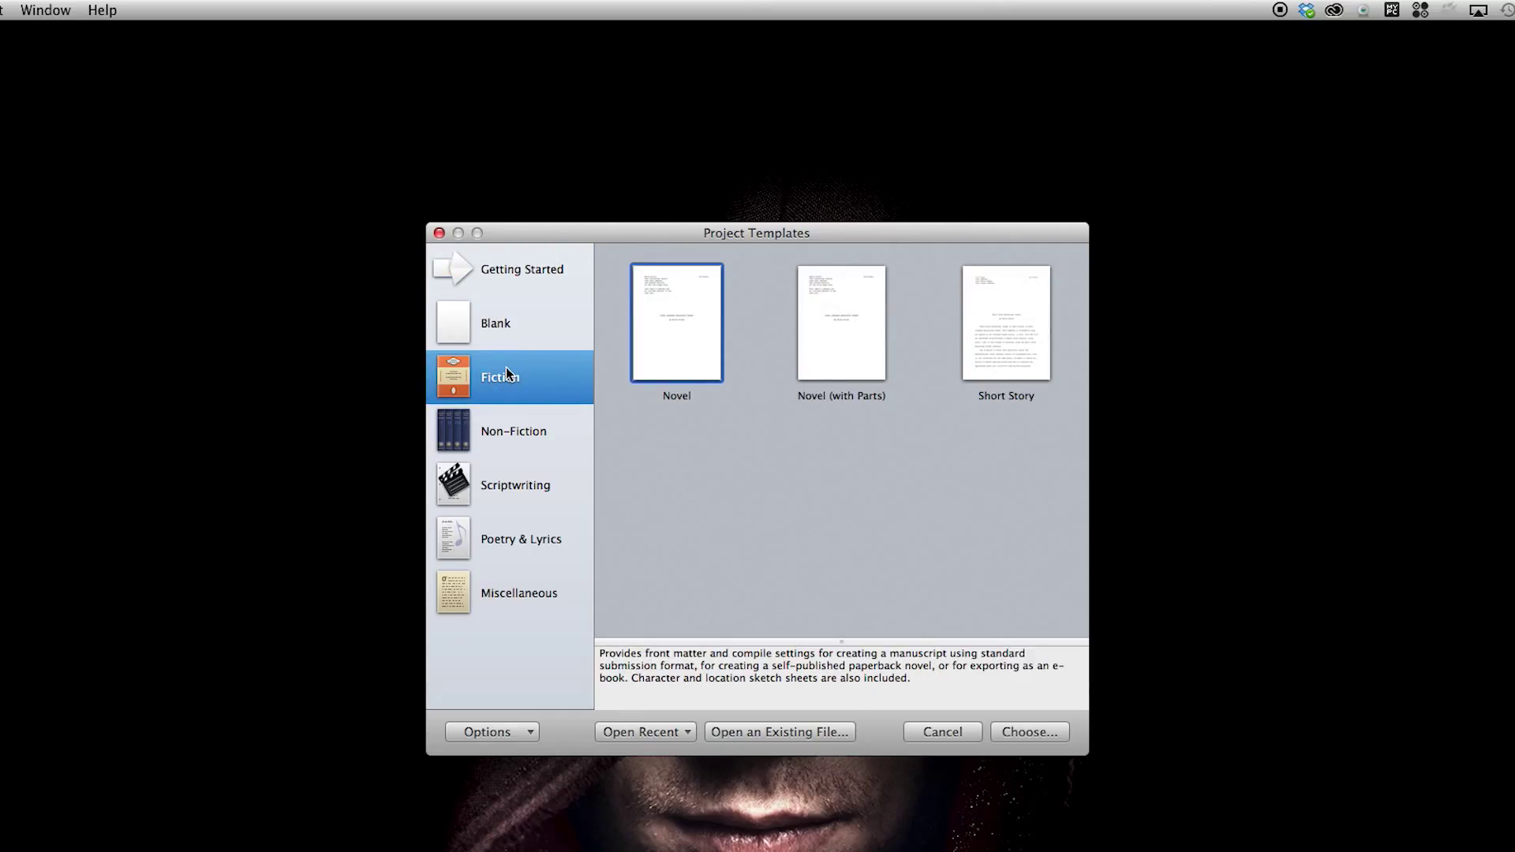
left_click(816, 329)
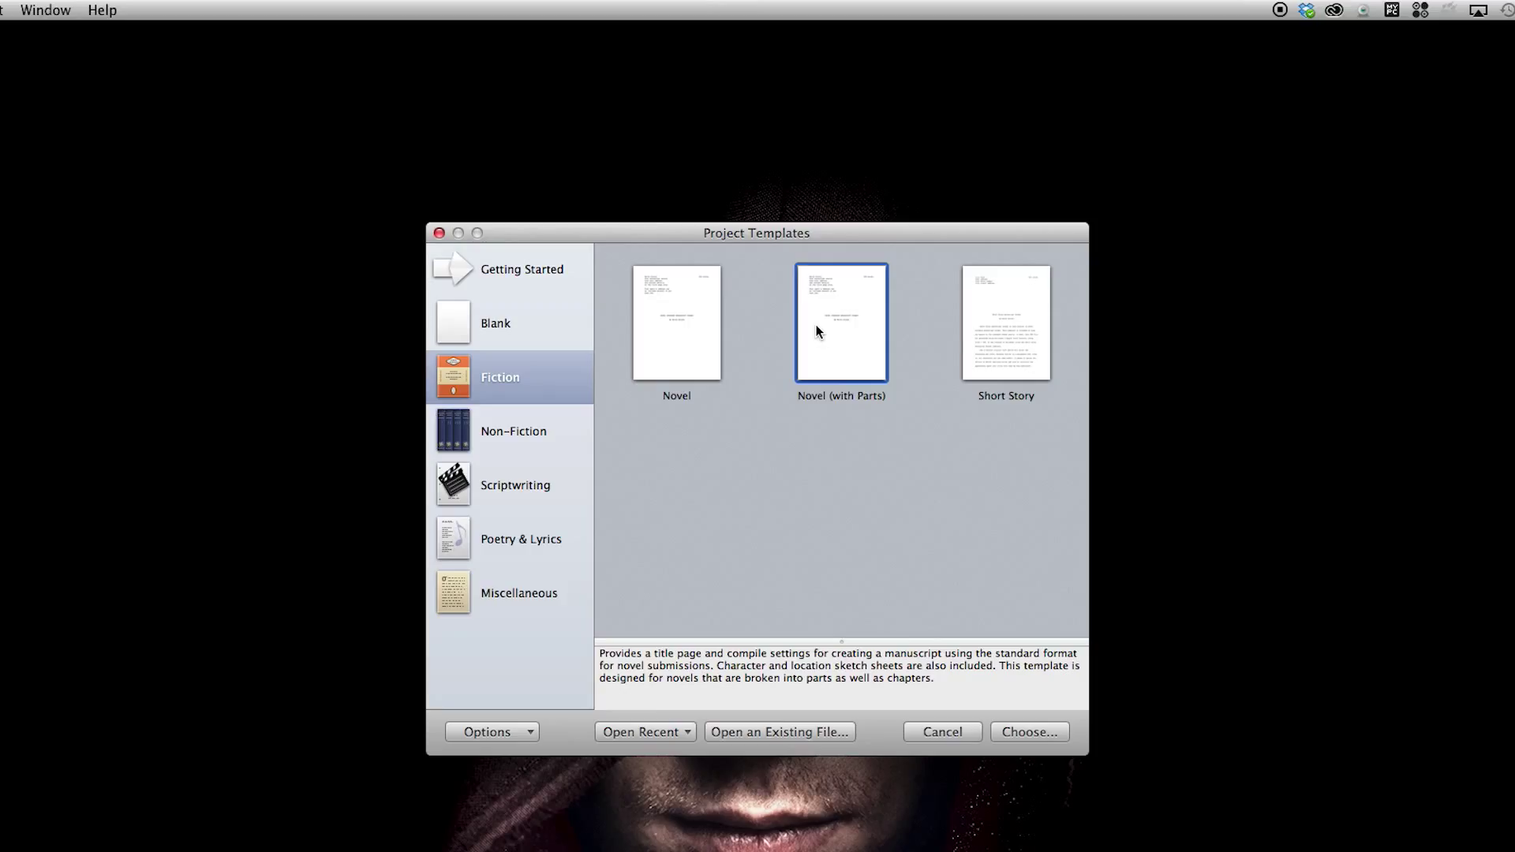
left_click(1012, 338)
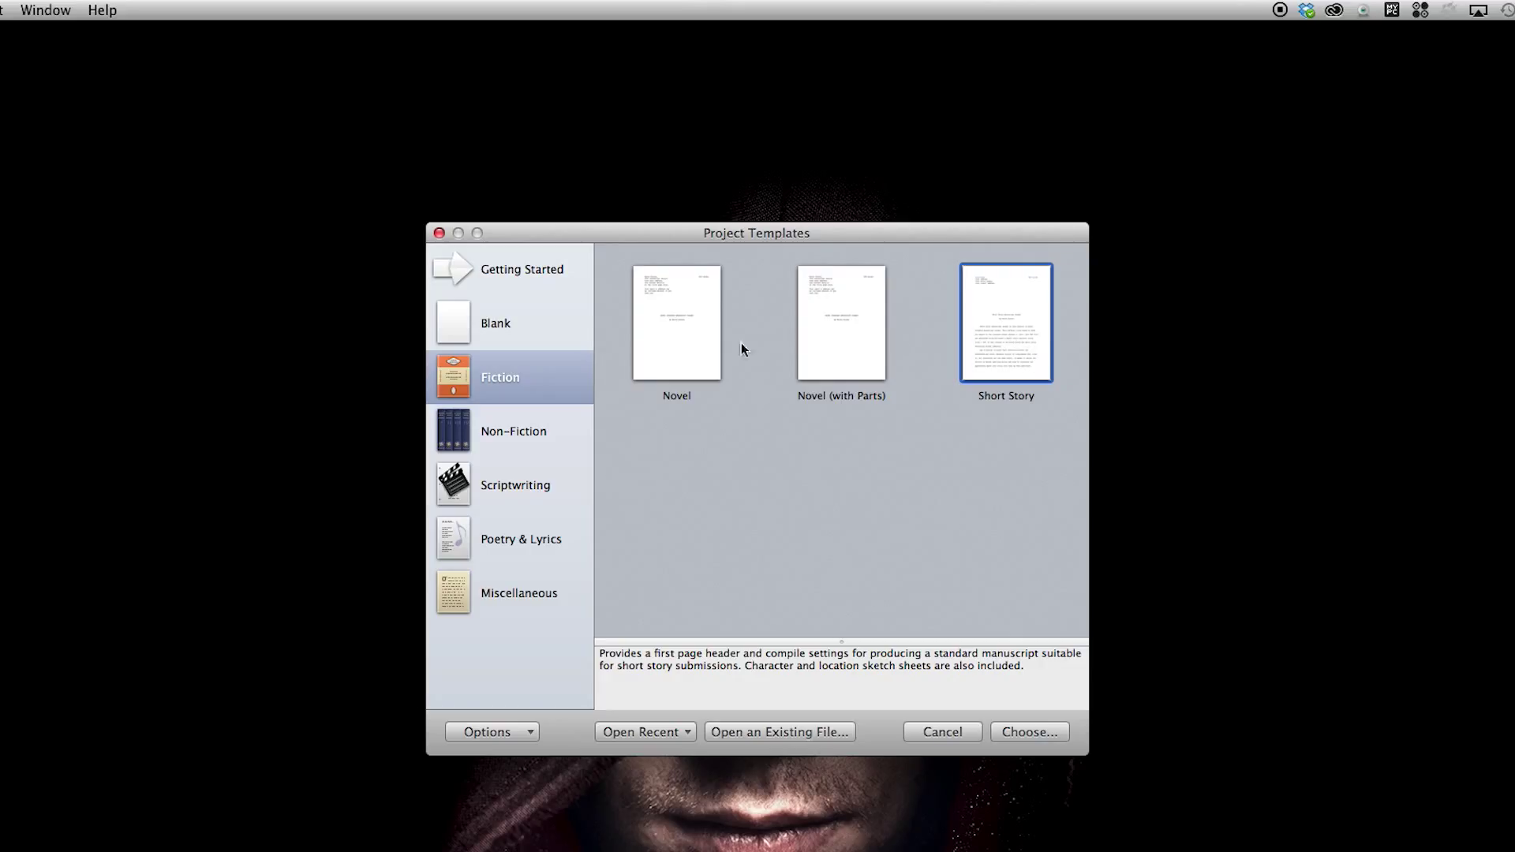
double_click(666, 339)
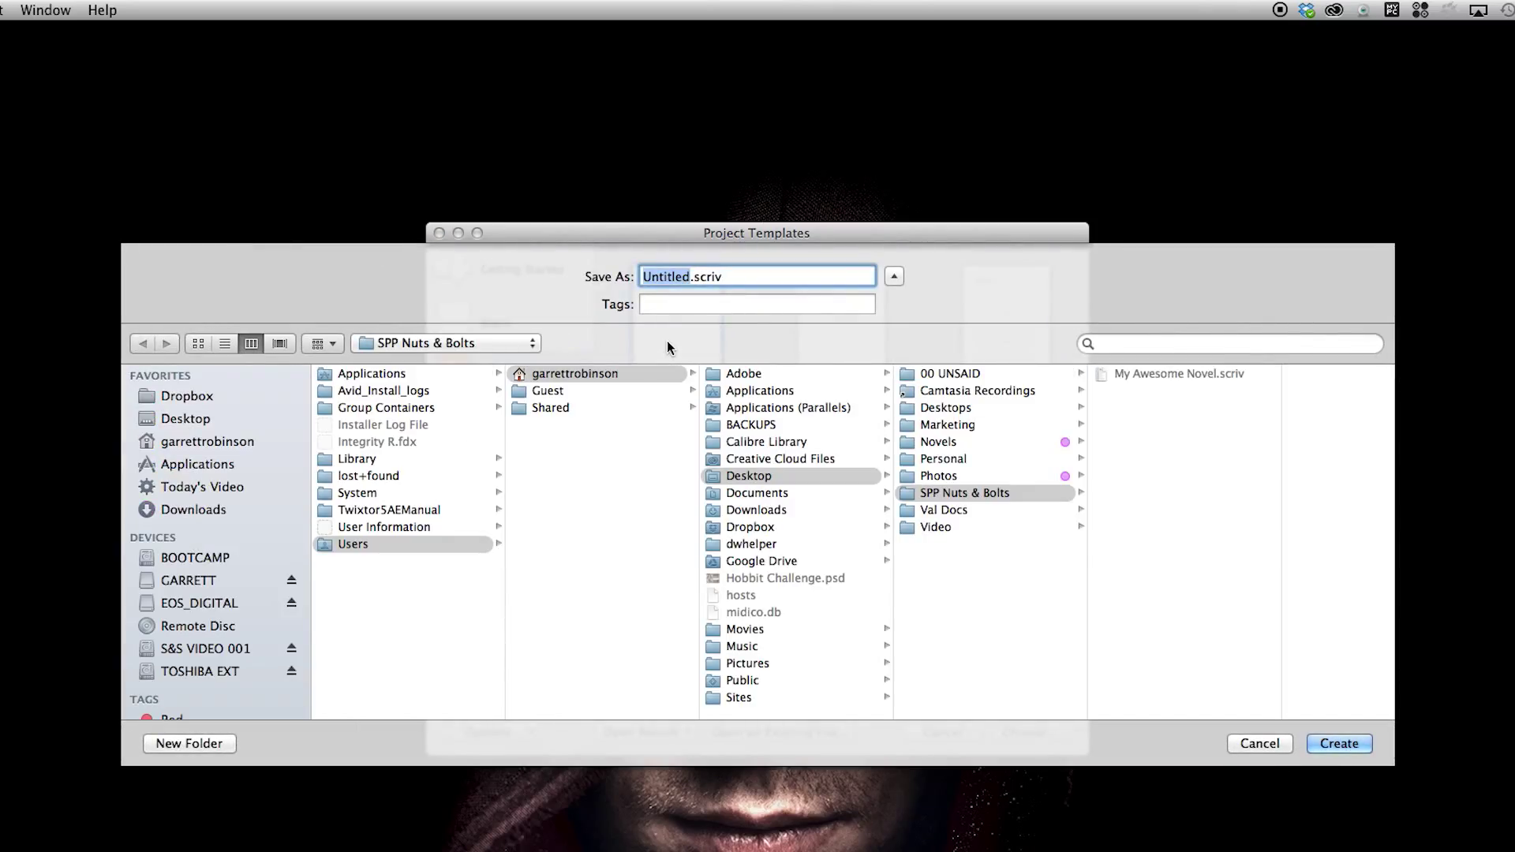
left_click(196, 419)
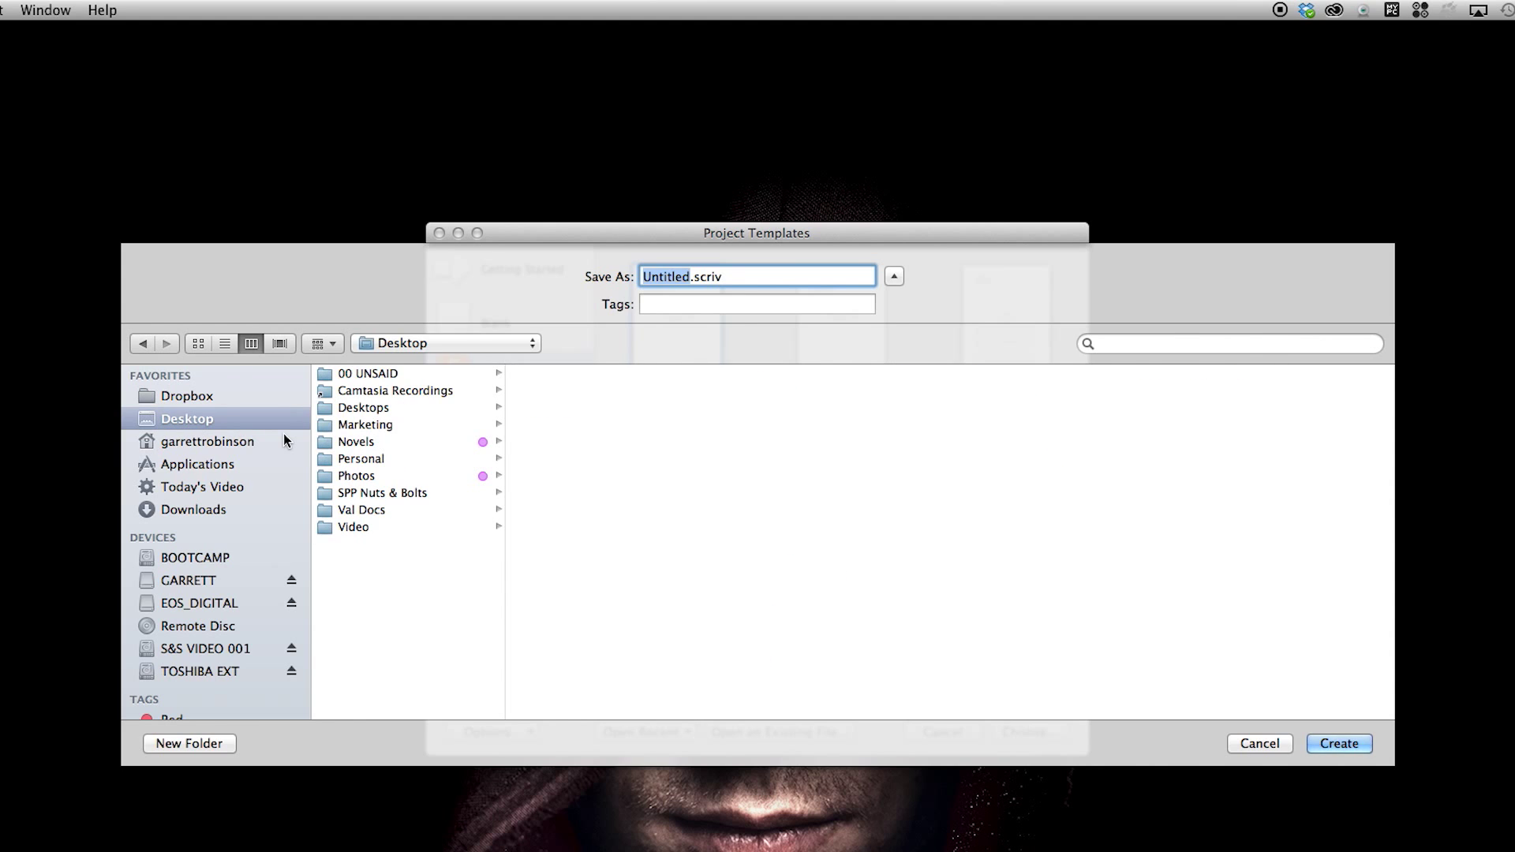
type("My Great Novel")
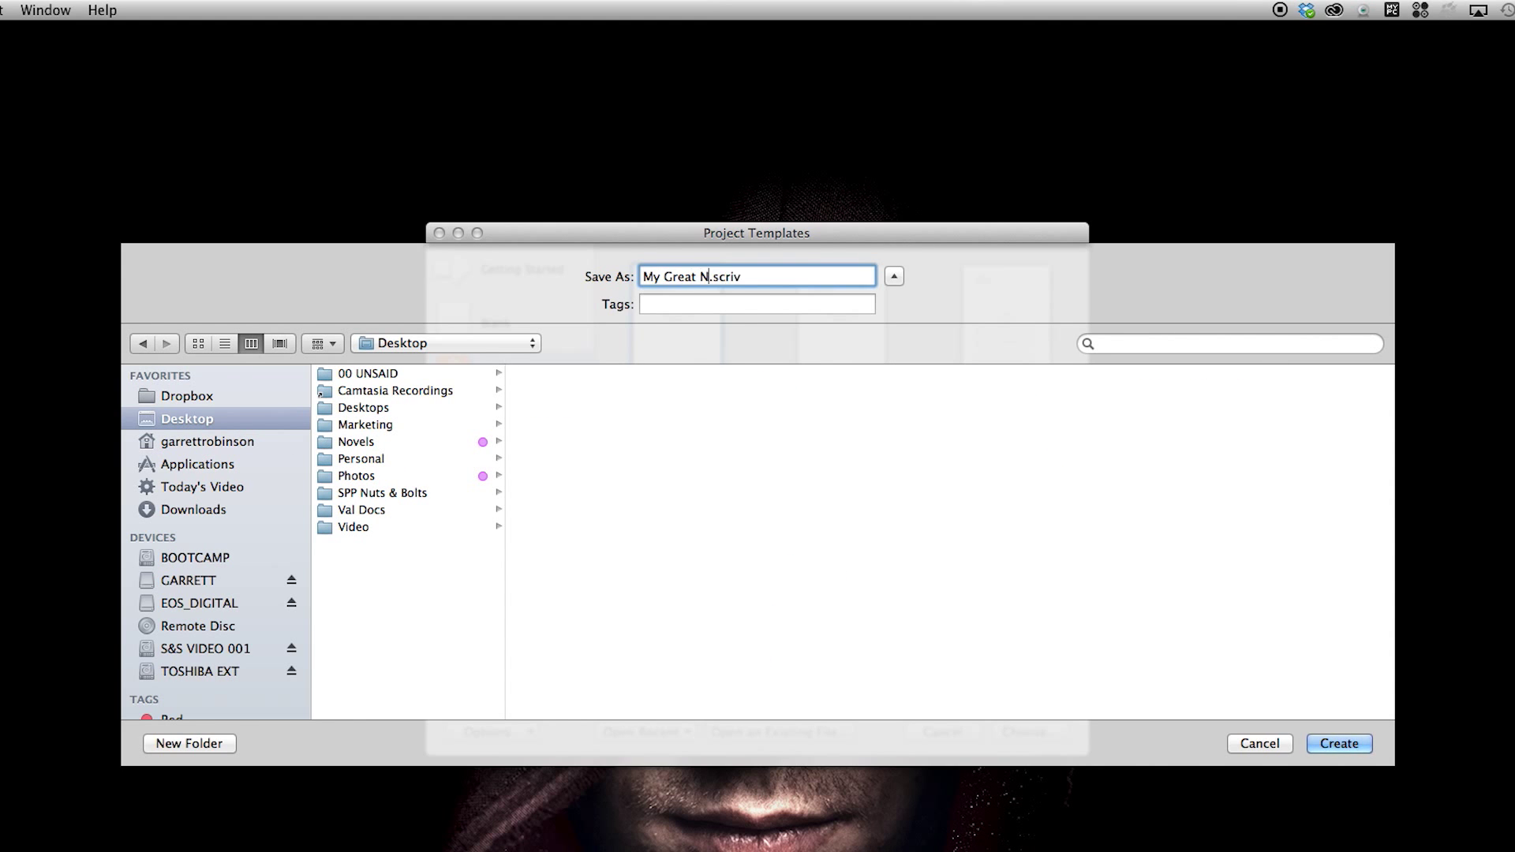
key("Return")
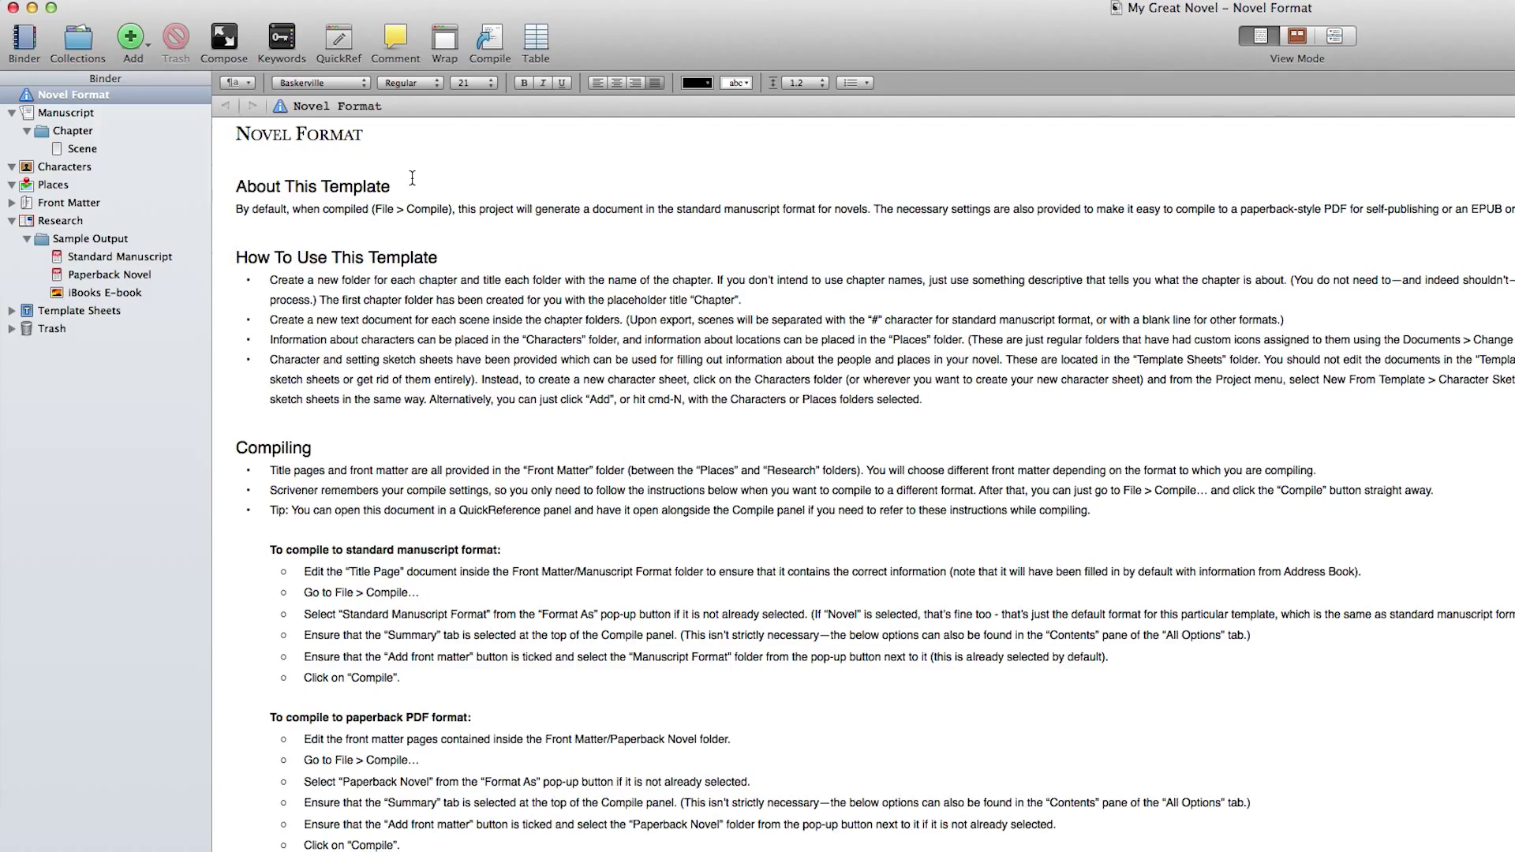
- Browse the Manuscript, Chapter, Scene, Characters, Places, Front Matter and Research folders, expanding Front Matter
left_click(98, 115)
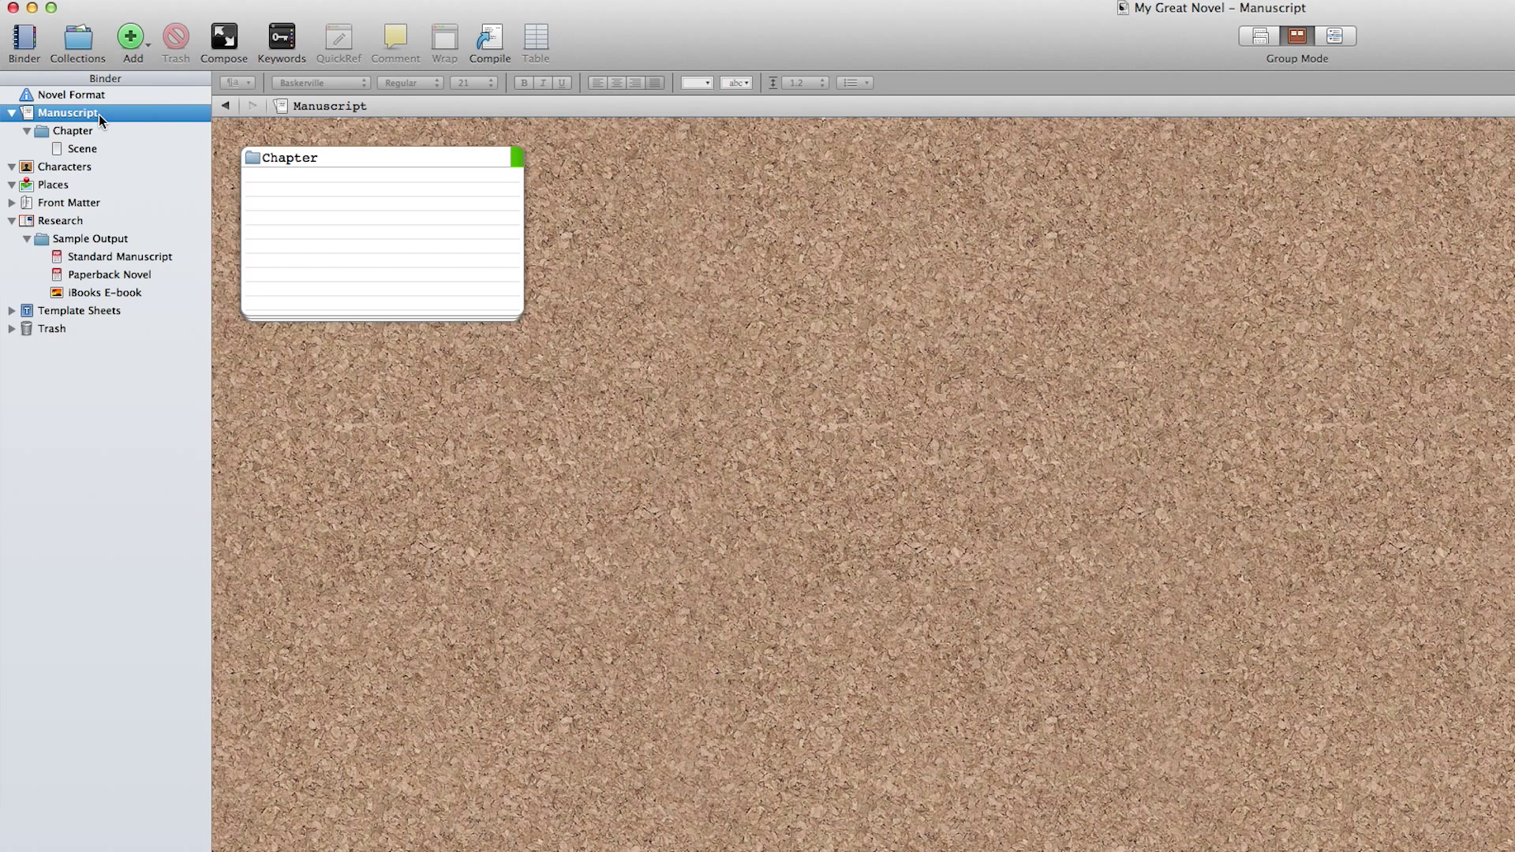
left_click(74, 130)
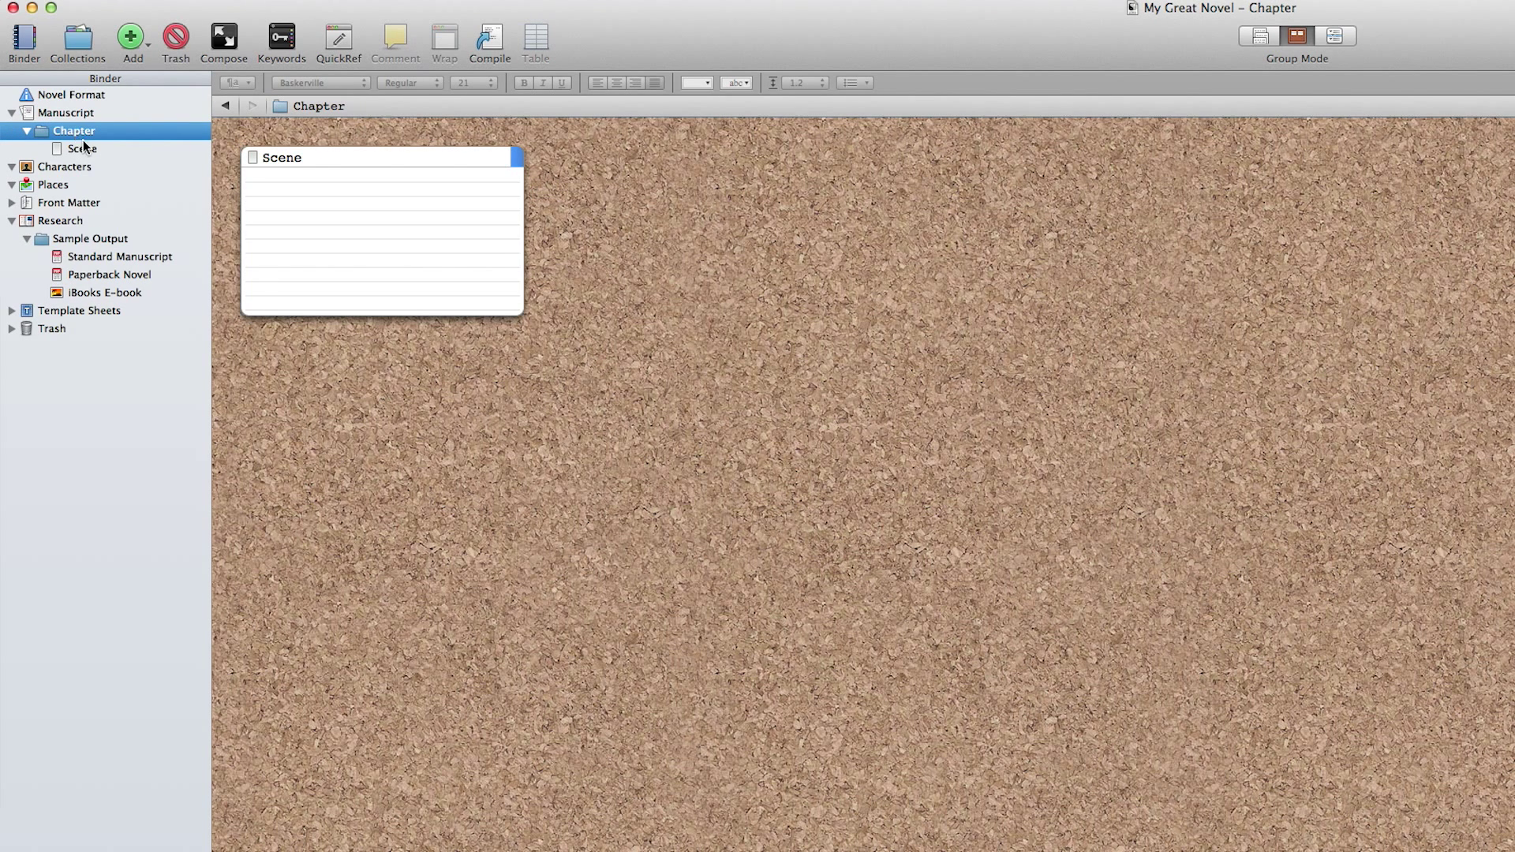
left_click(83, 149)
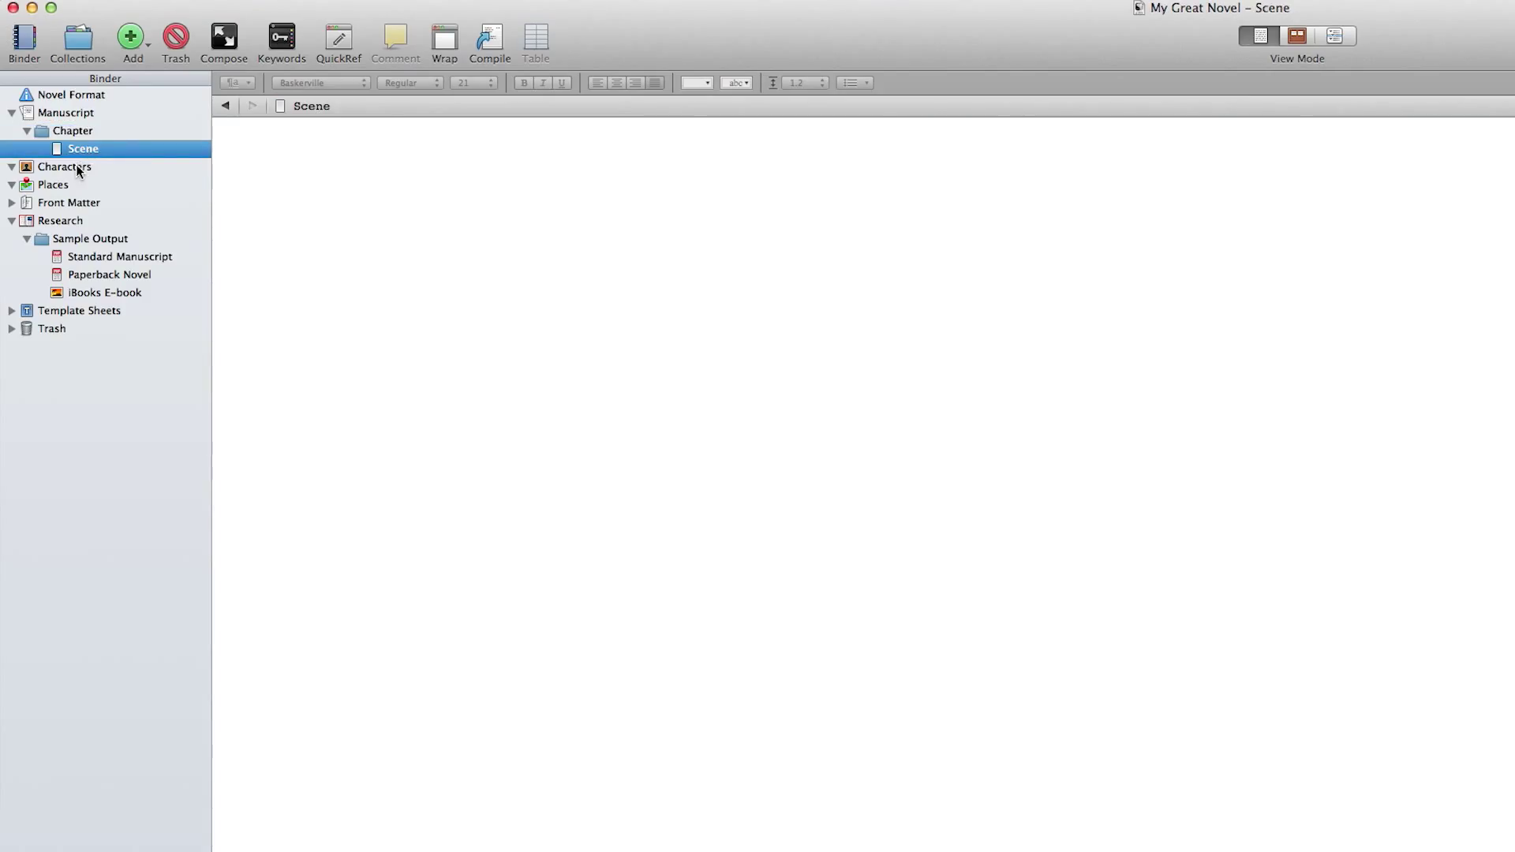
left_click(79, 167)
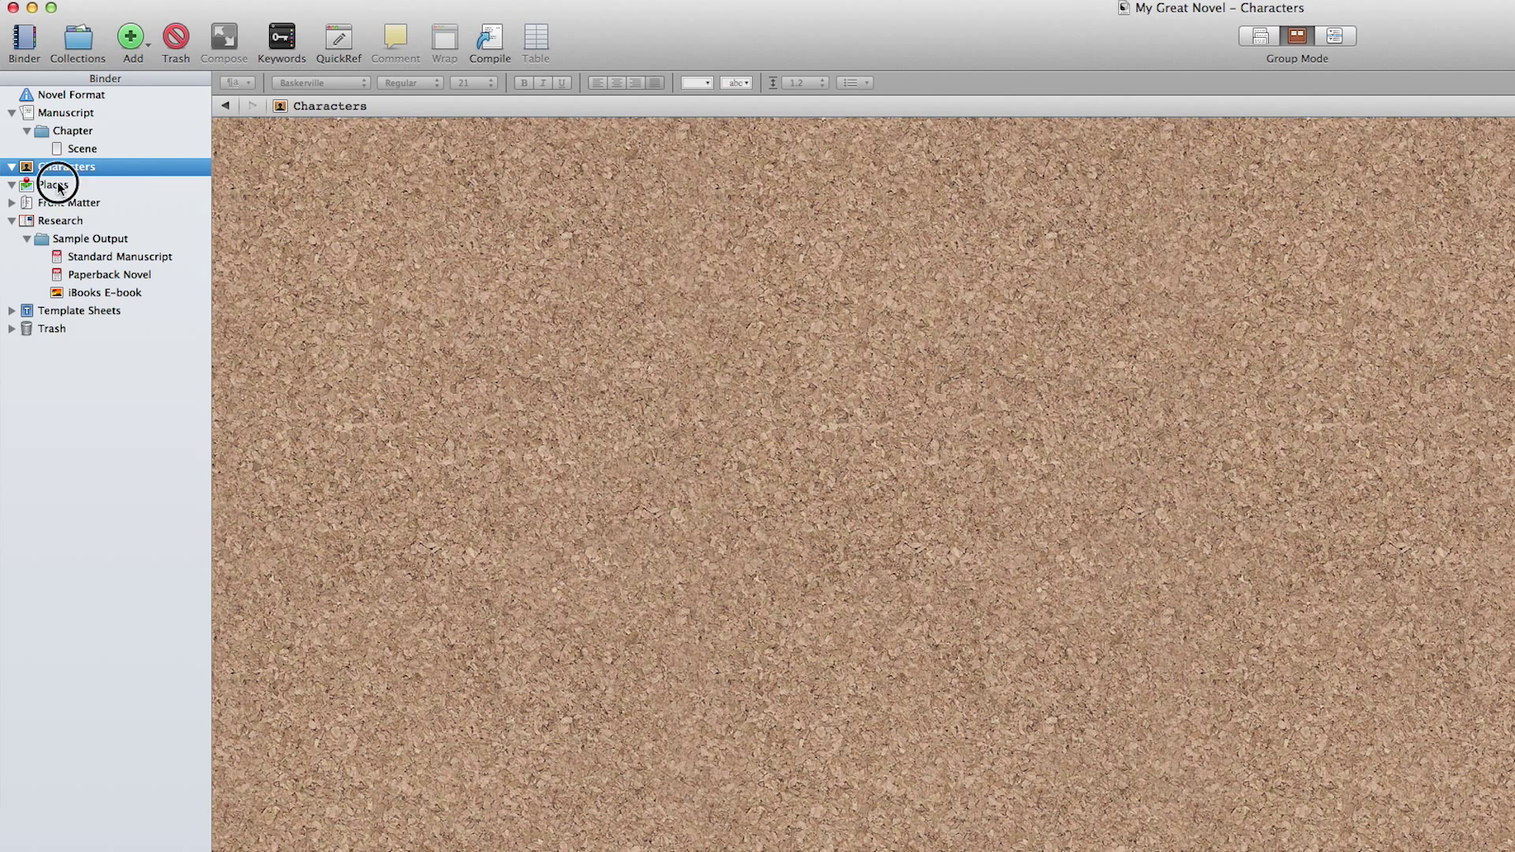
left_click(59, 187)
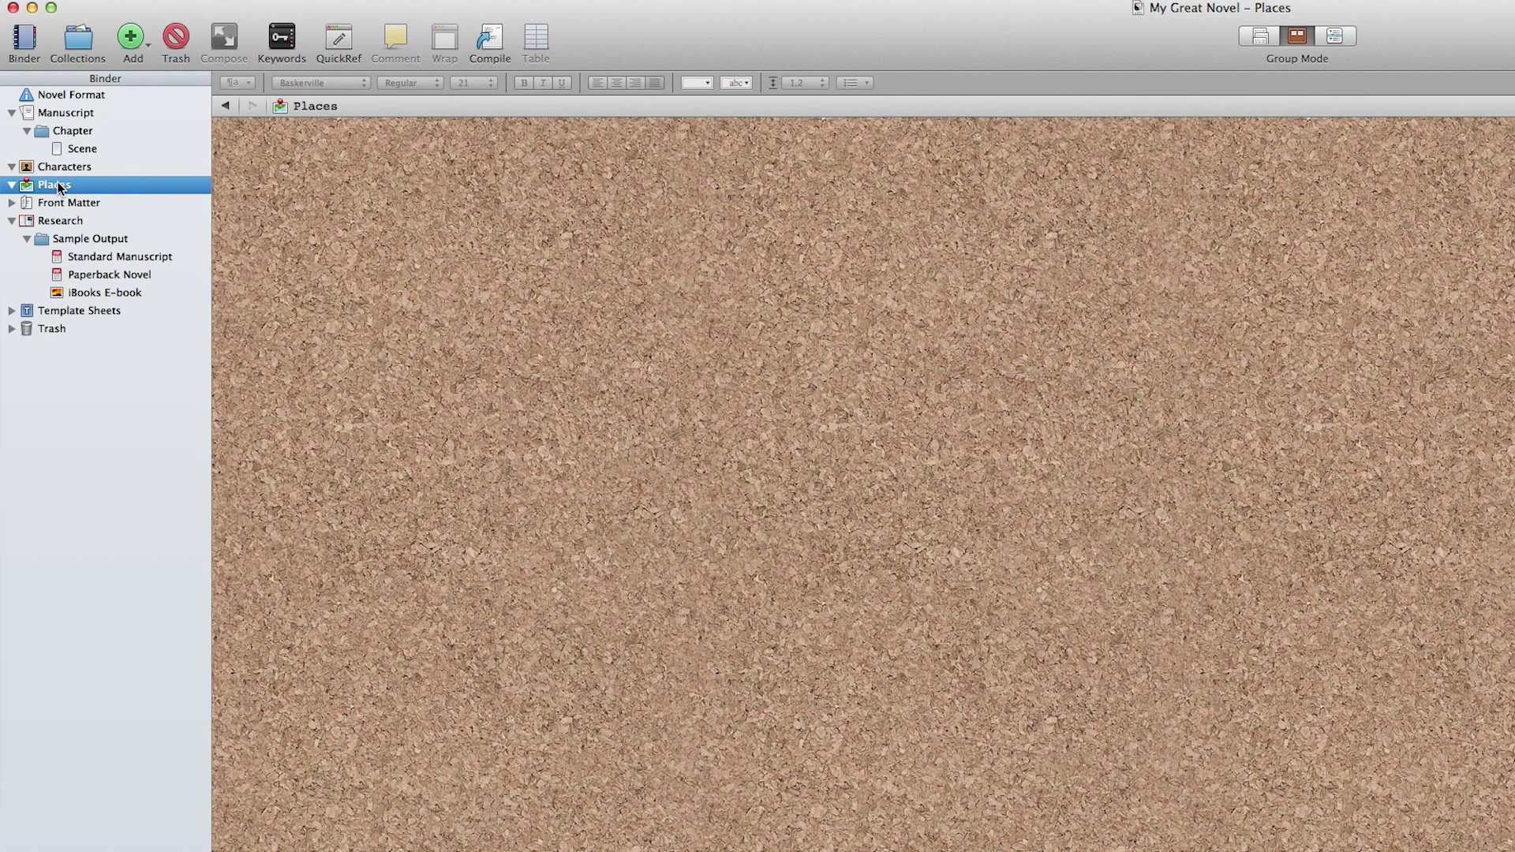
left_click(64, 206)
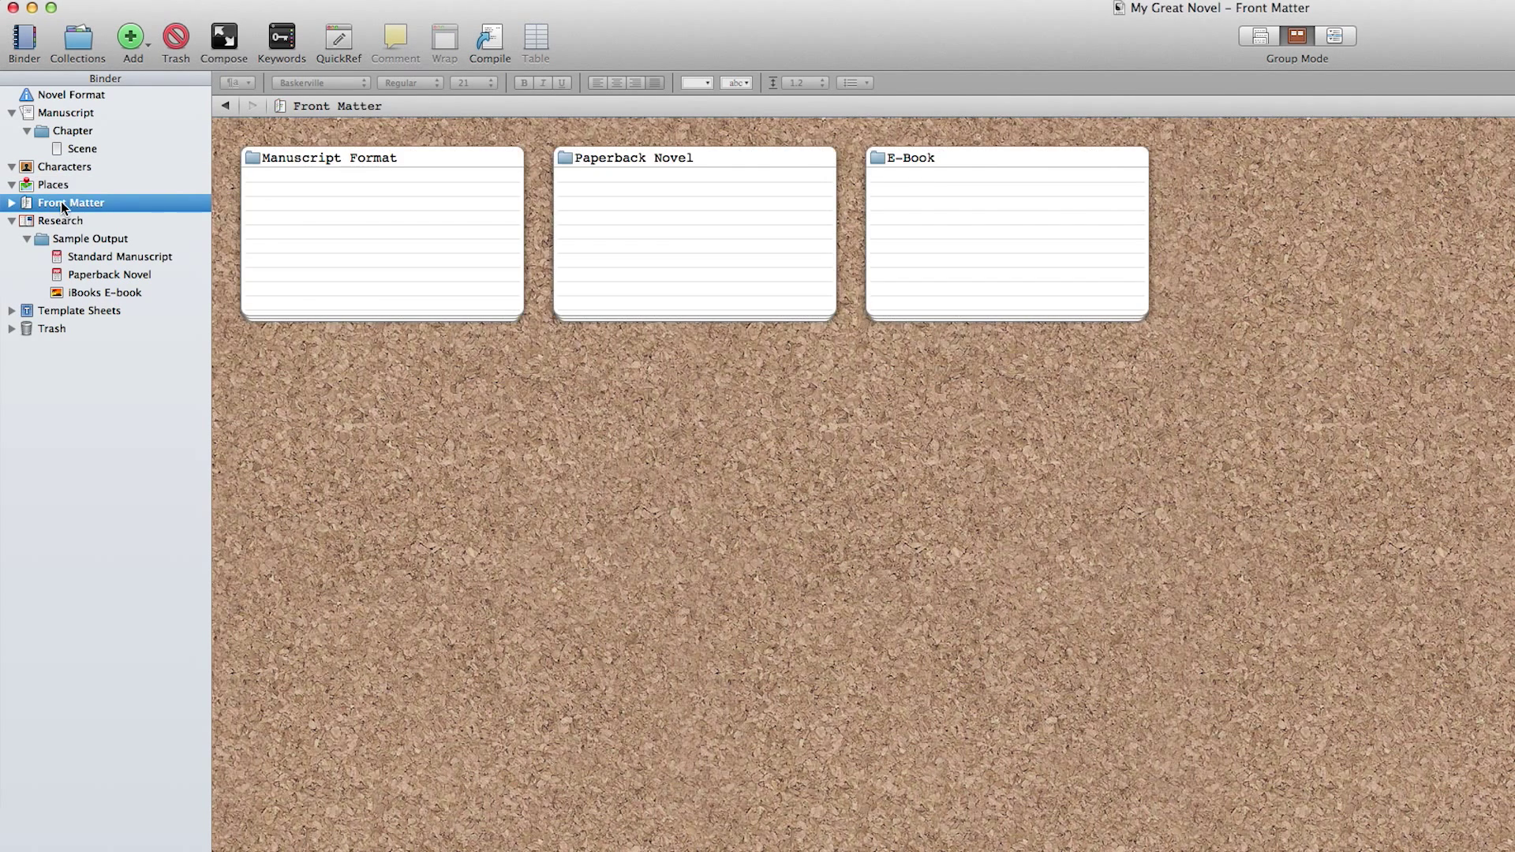
left_click(11, 203)
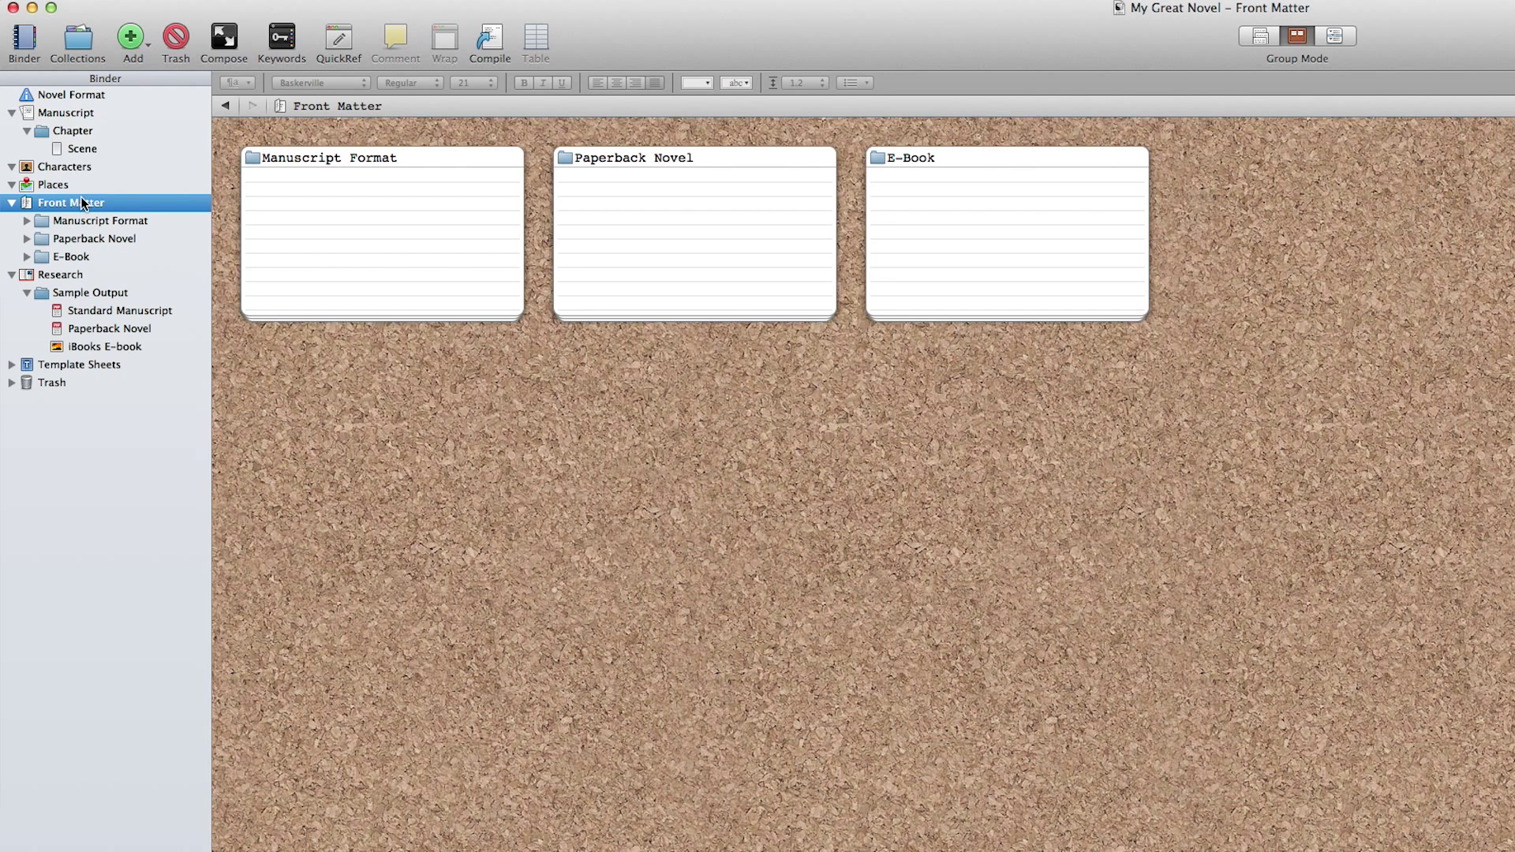
left_click(57, 275)
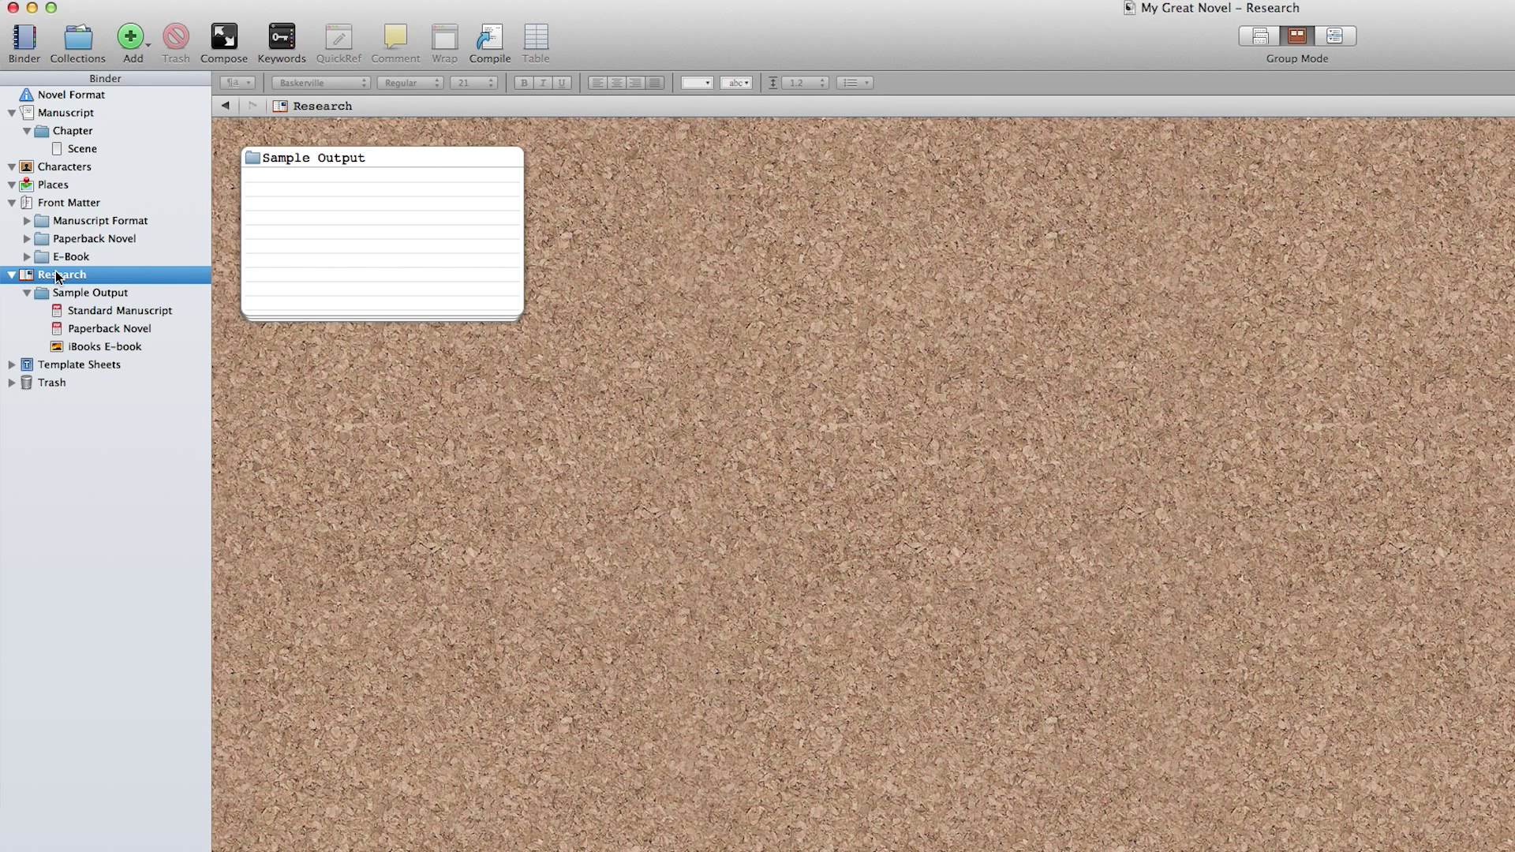
- Select Template Sheets and expand it to reveal Character Sketch and Setting Sketch
left_click(56, 363)
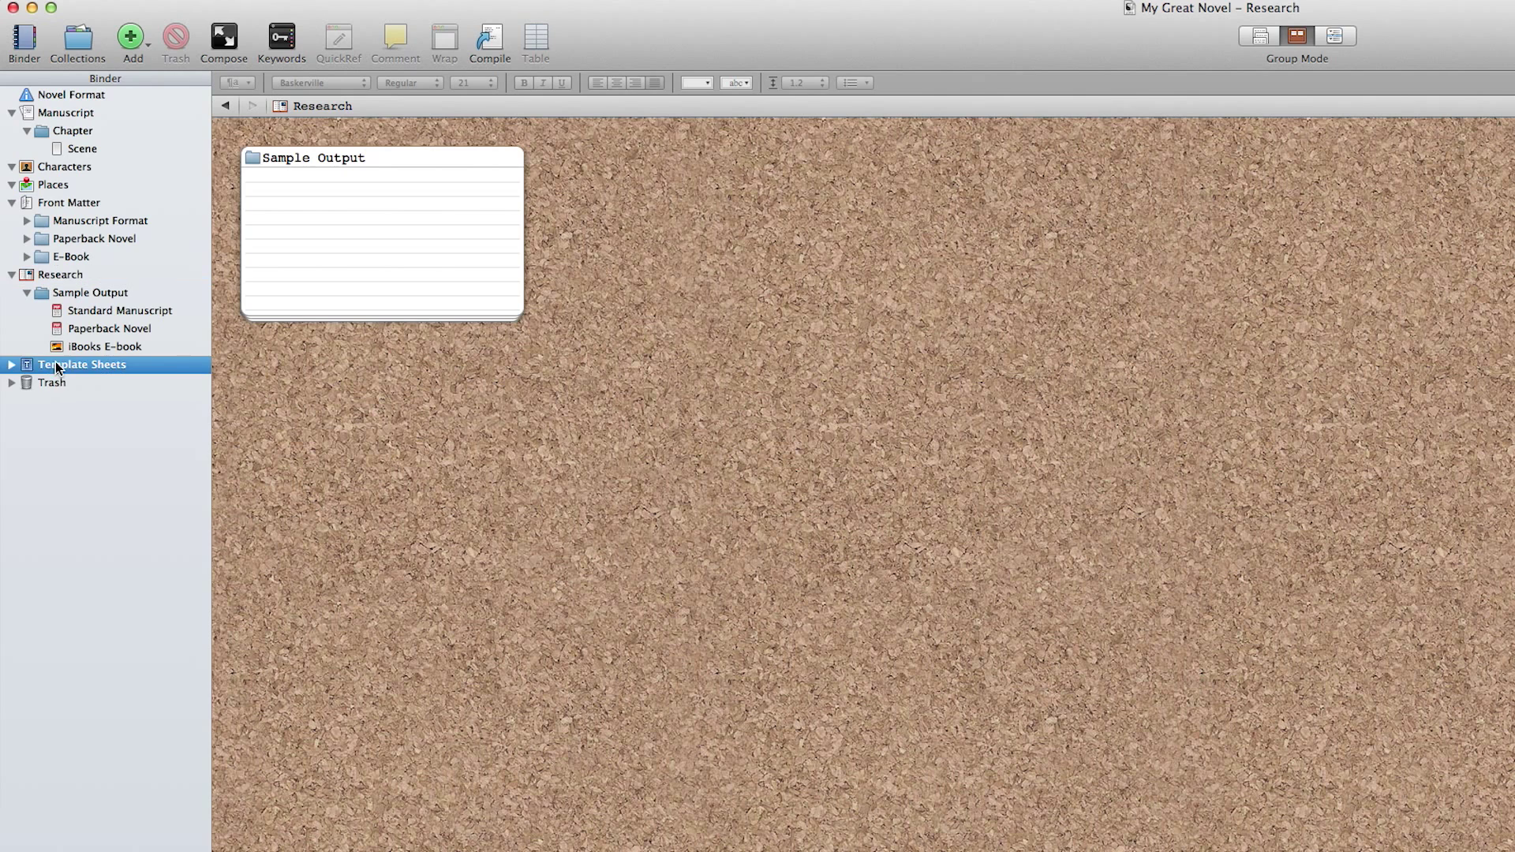
left_click(10, 366)
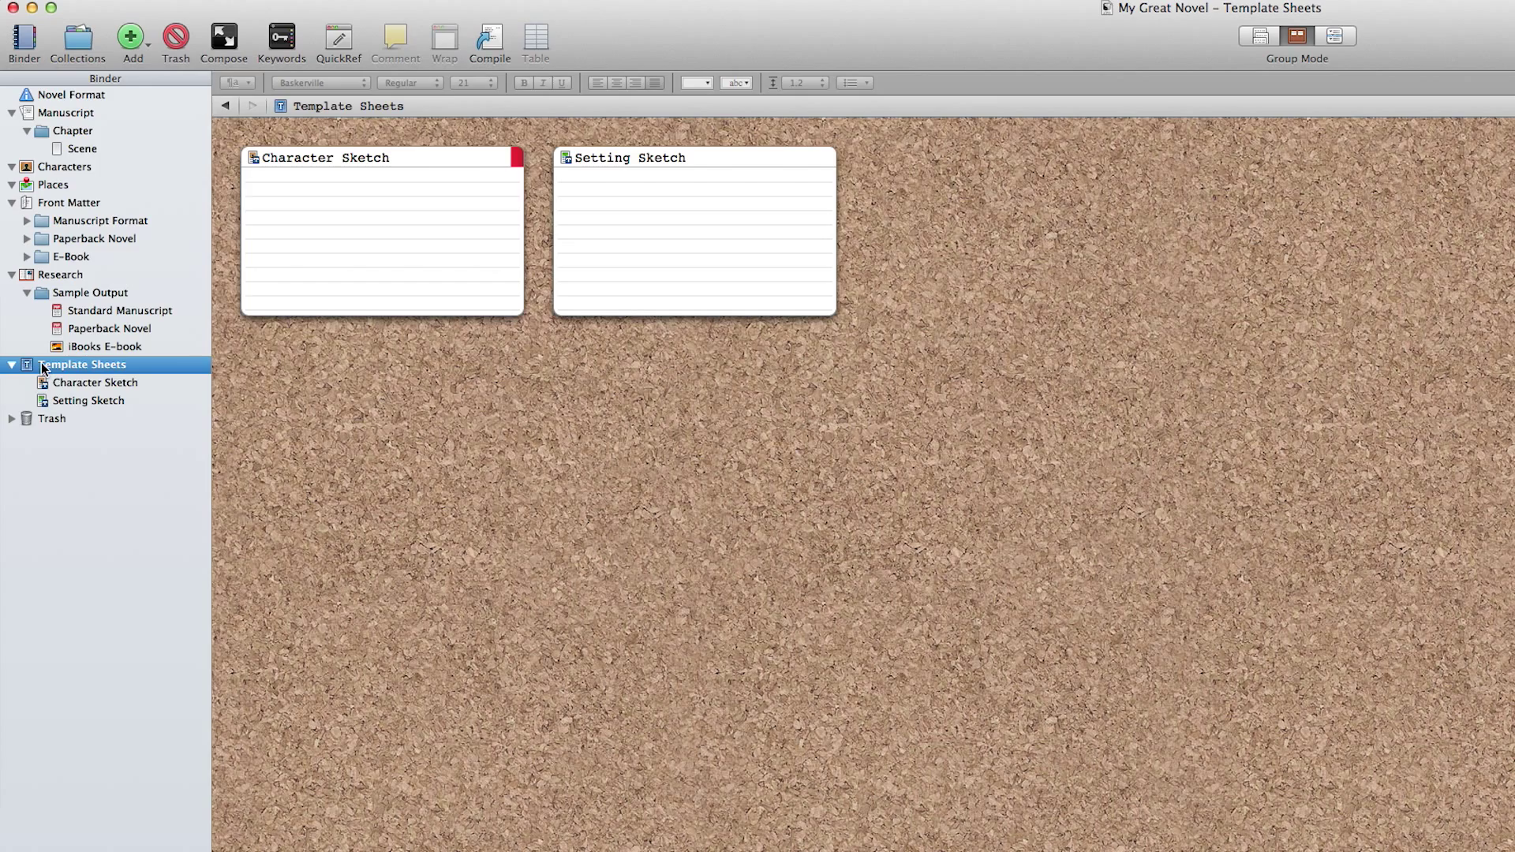
left_click(53, 94)
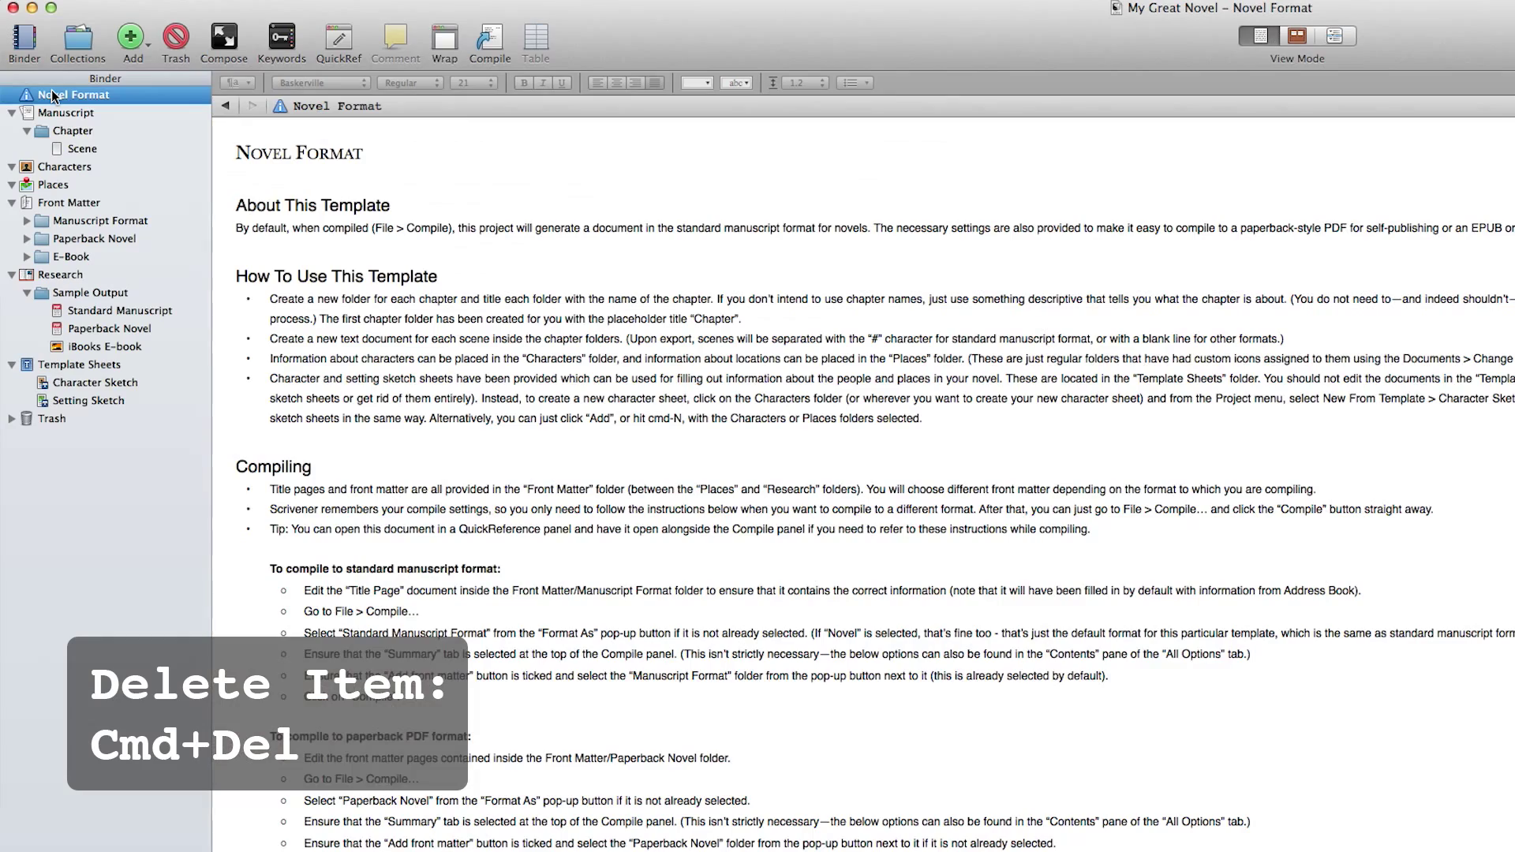
key("super+Delete")
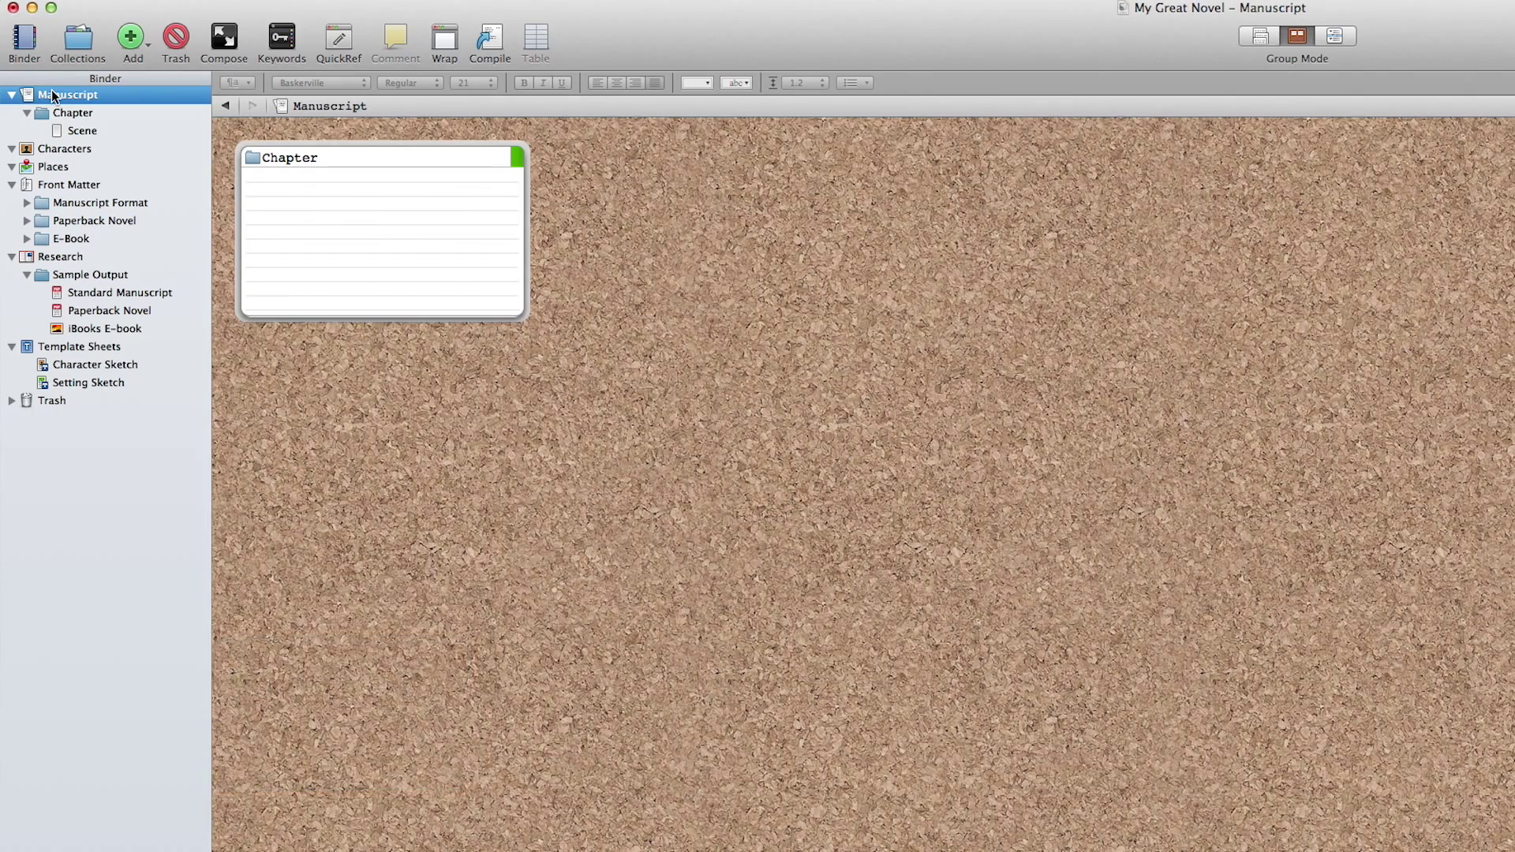
left_click(57, 149)
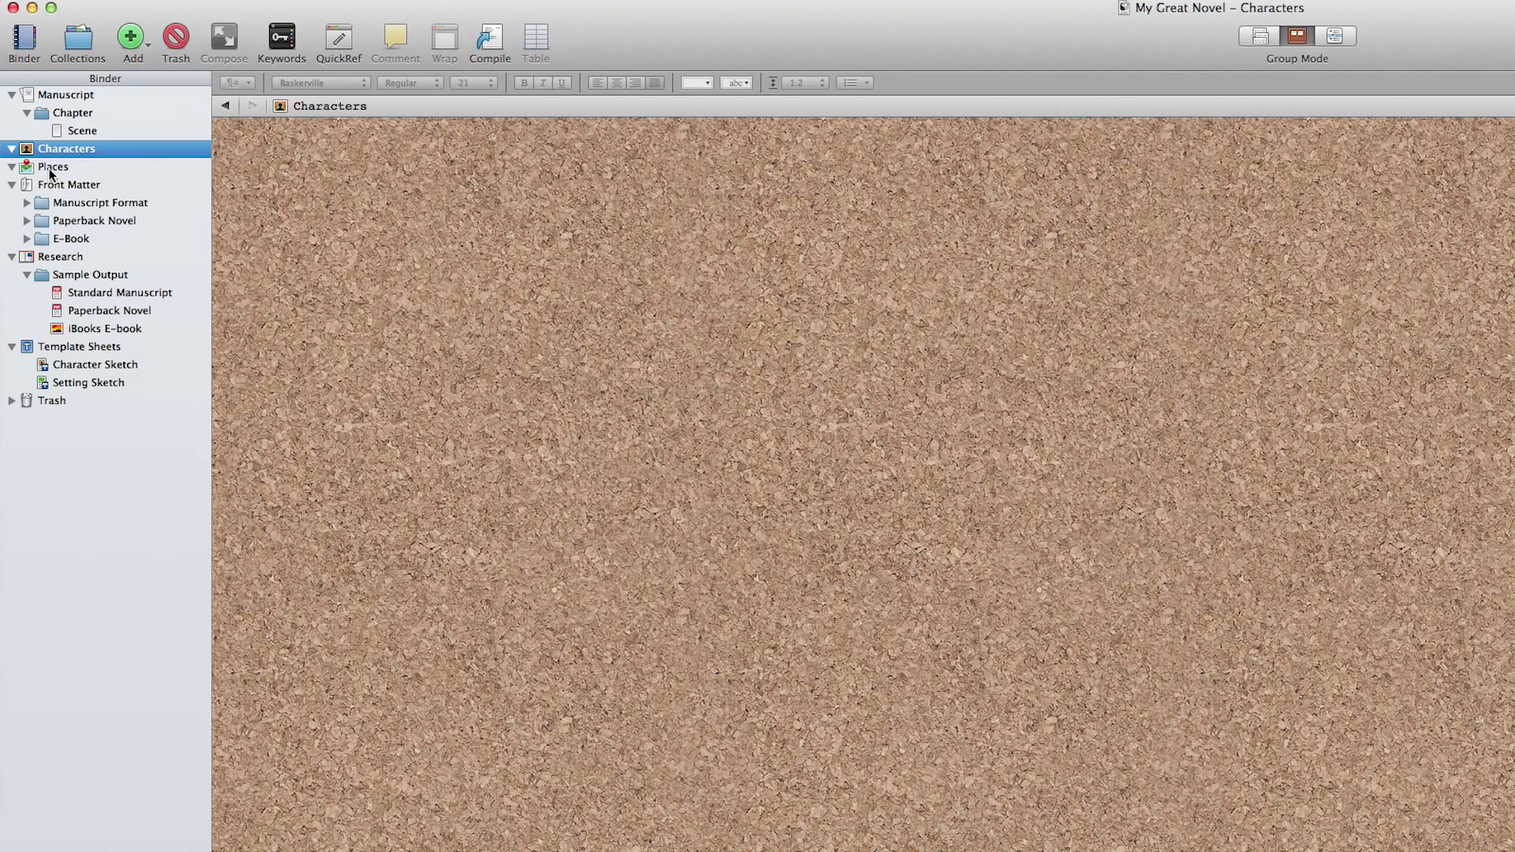
left_click(54, 167, "shift")
left_click_drag(54, 166, 57, 264)
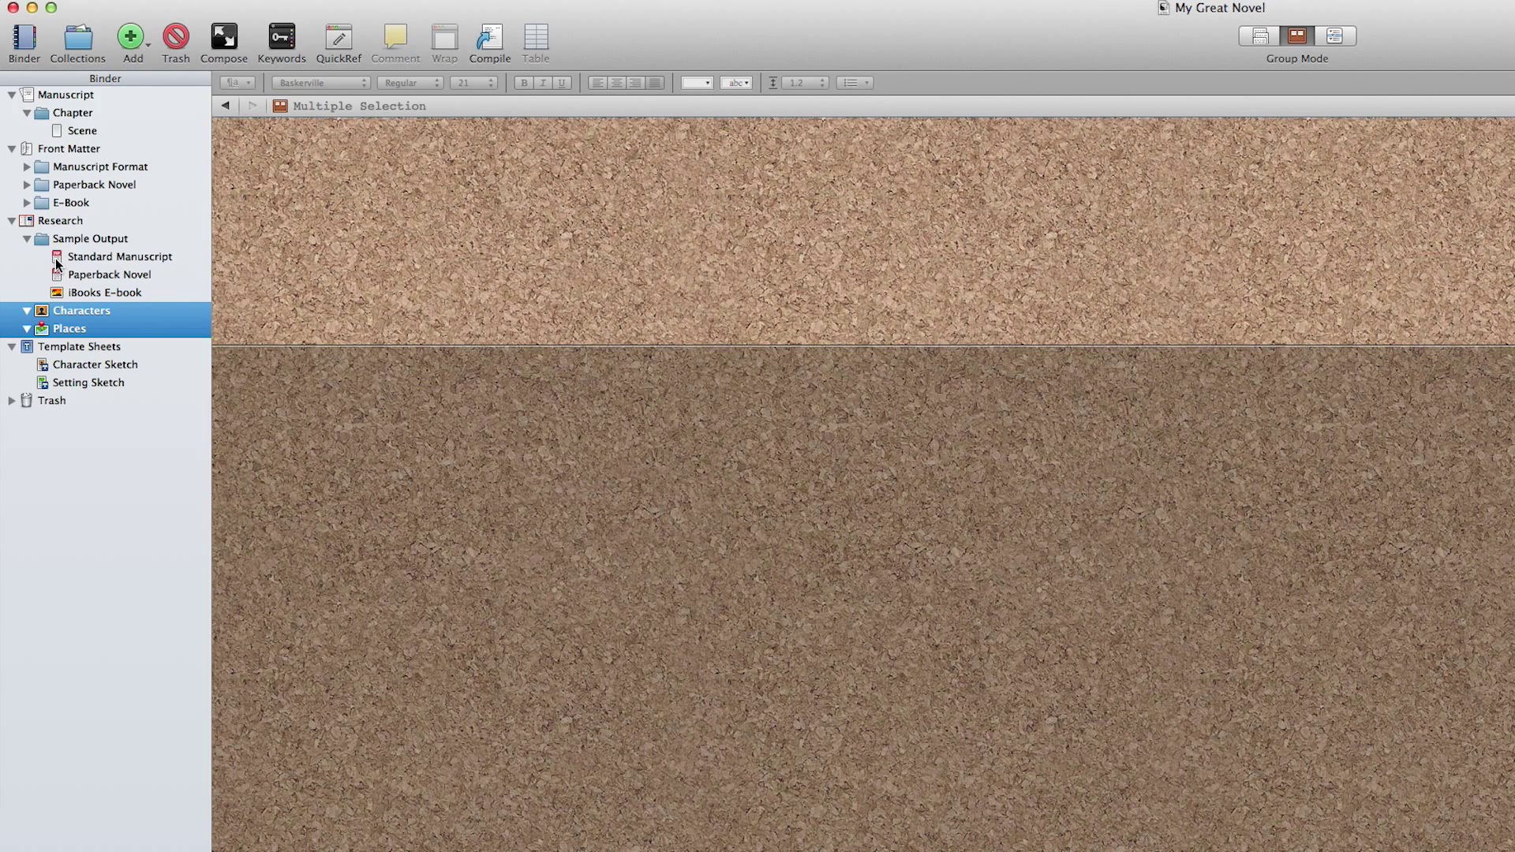
left_click(60, 243)
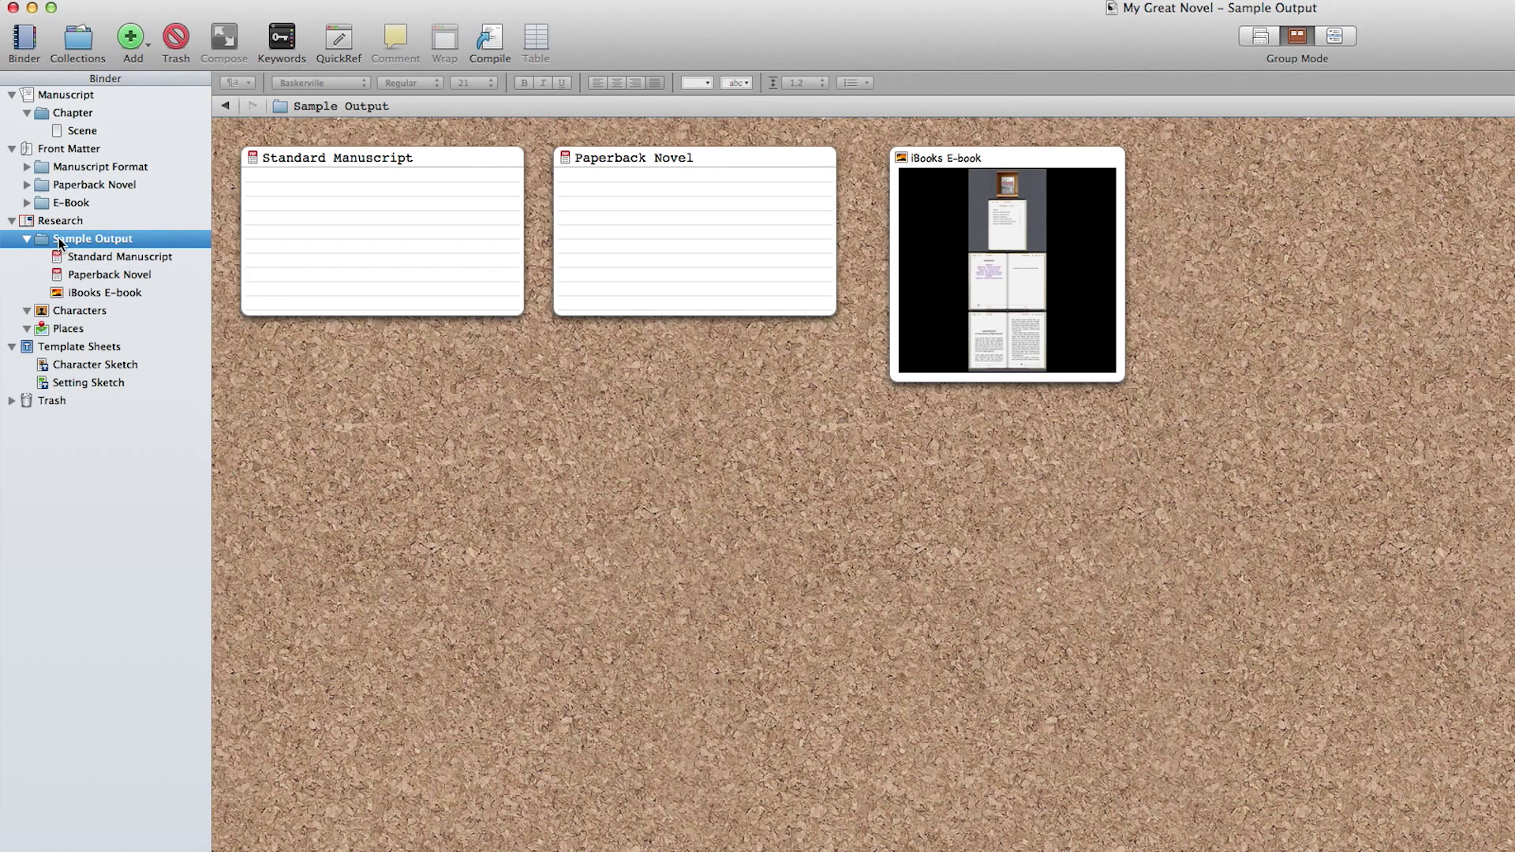
key("super+BackSpace")
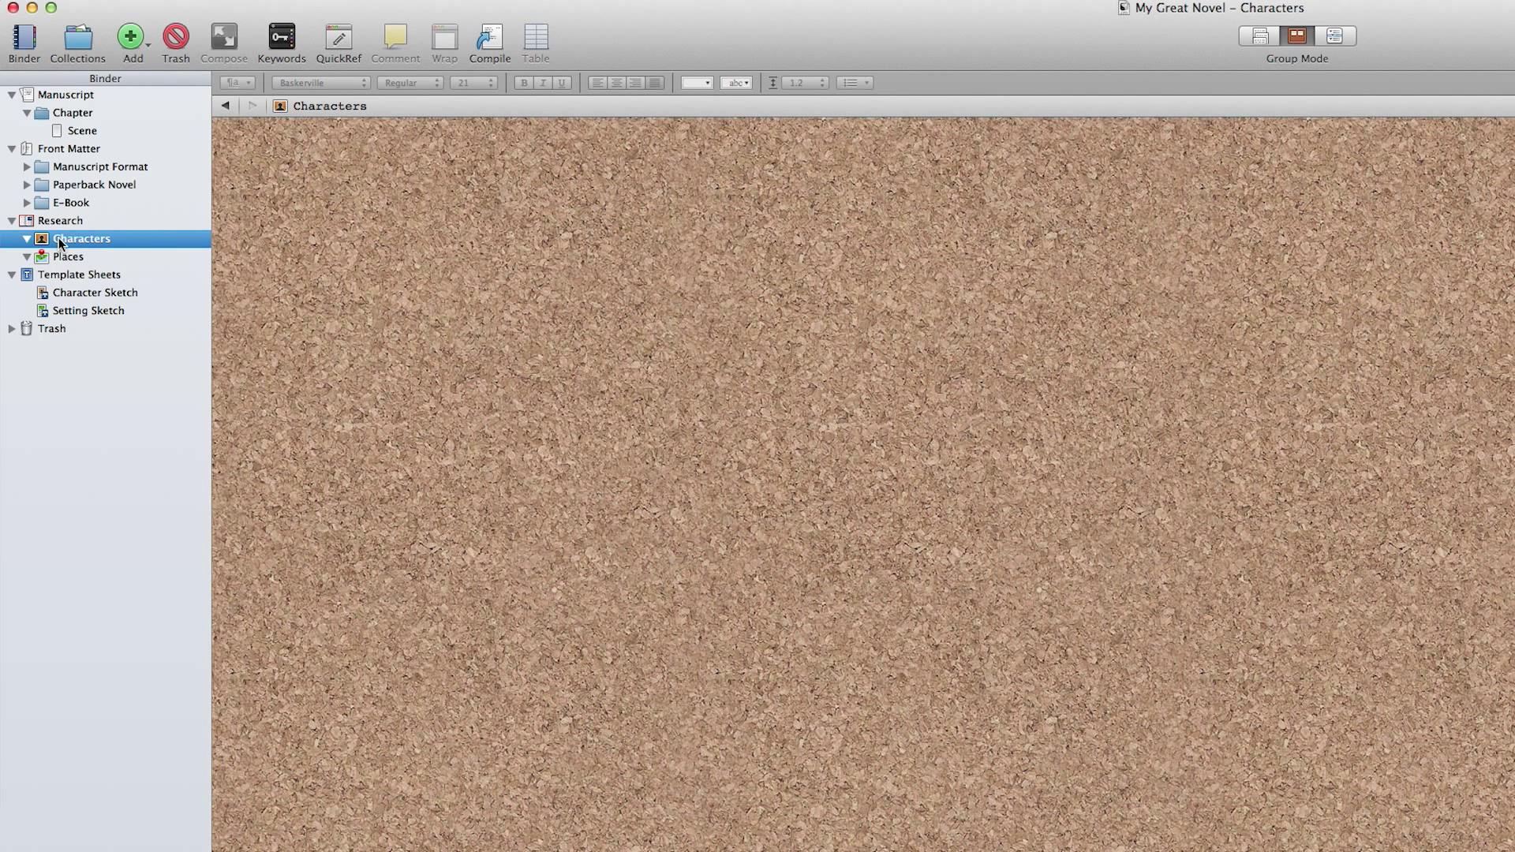
left_click(57, 168)
- Delete the three original Front Matter format folders
left_click(67, 206, "shift")
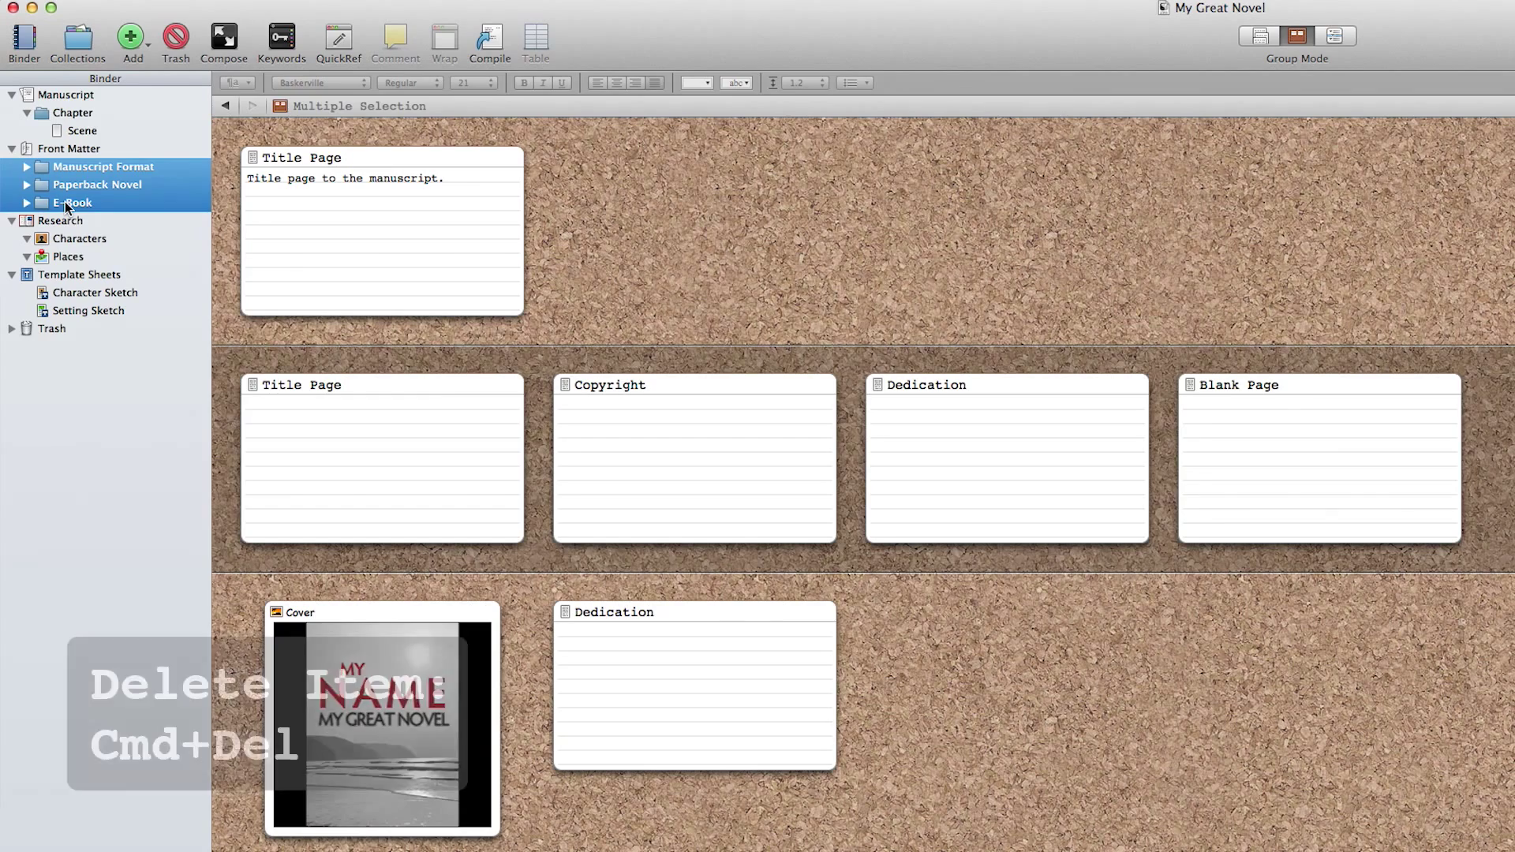
key("super+BackSpace")
key("Up")
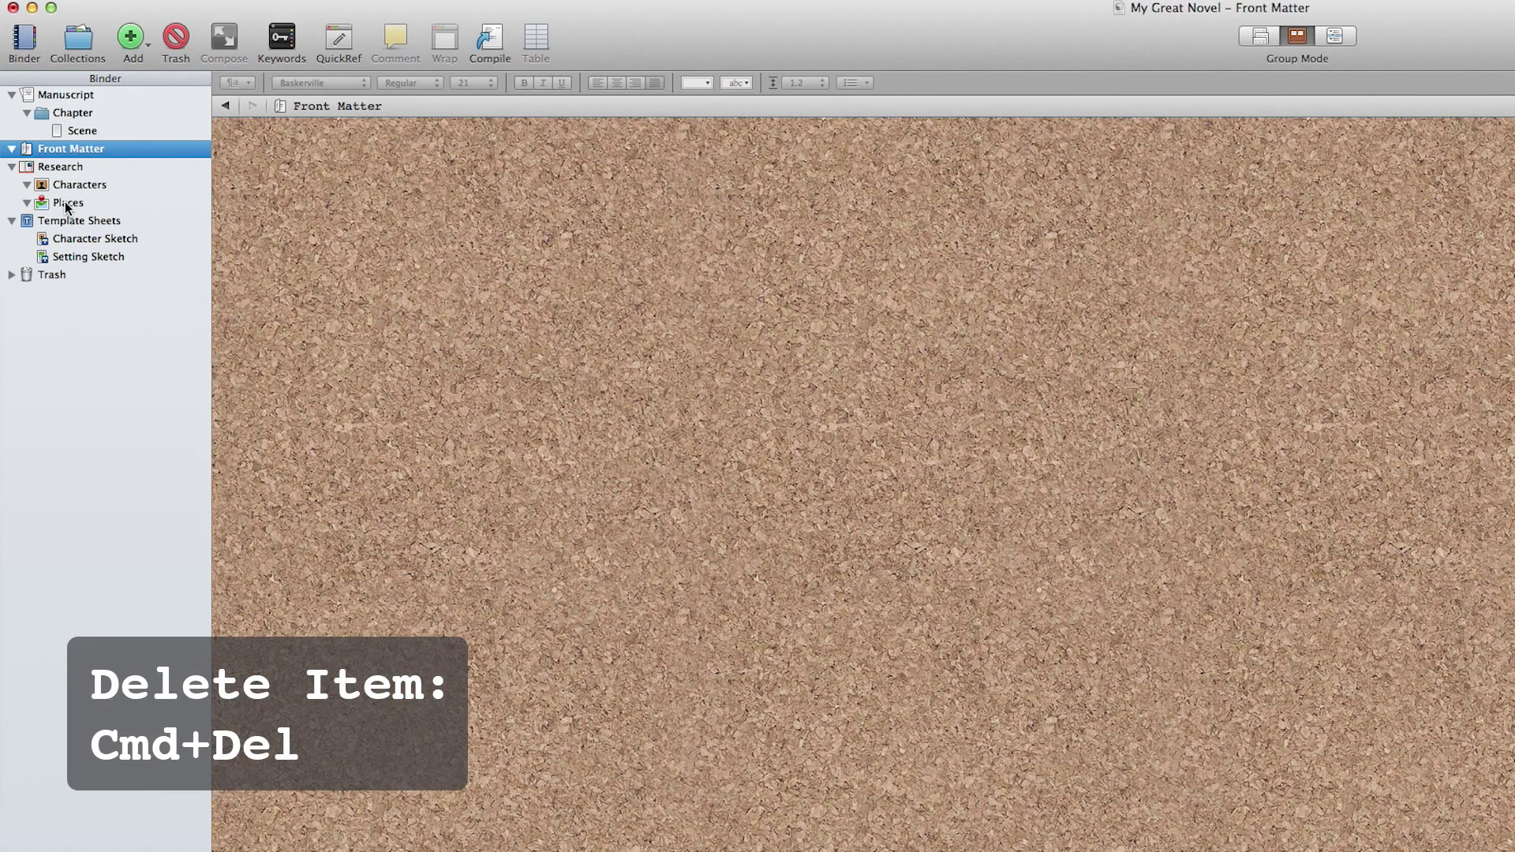
- Create Ebook, Smashwords and Print folders and move them inside Front Matter
key("super+alt+n")
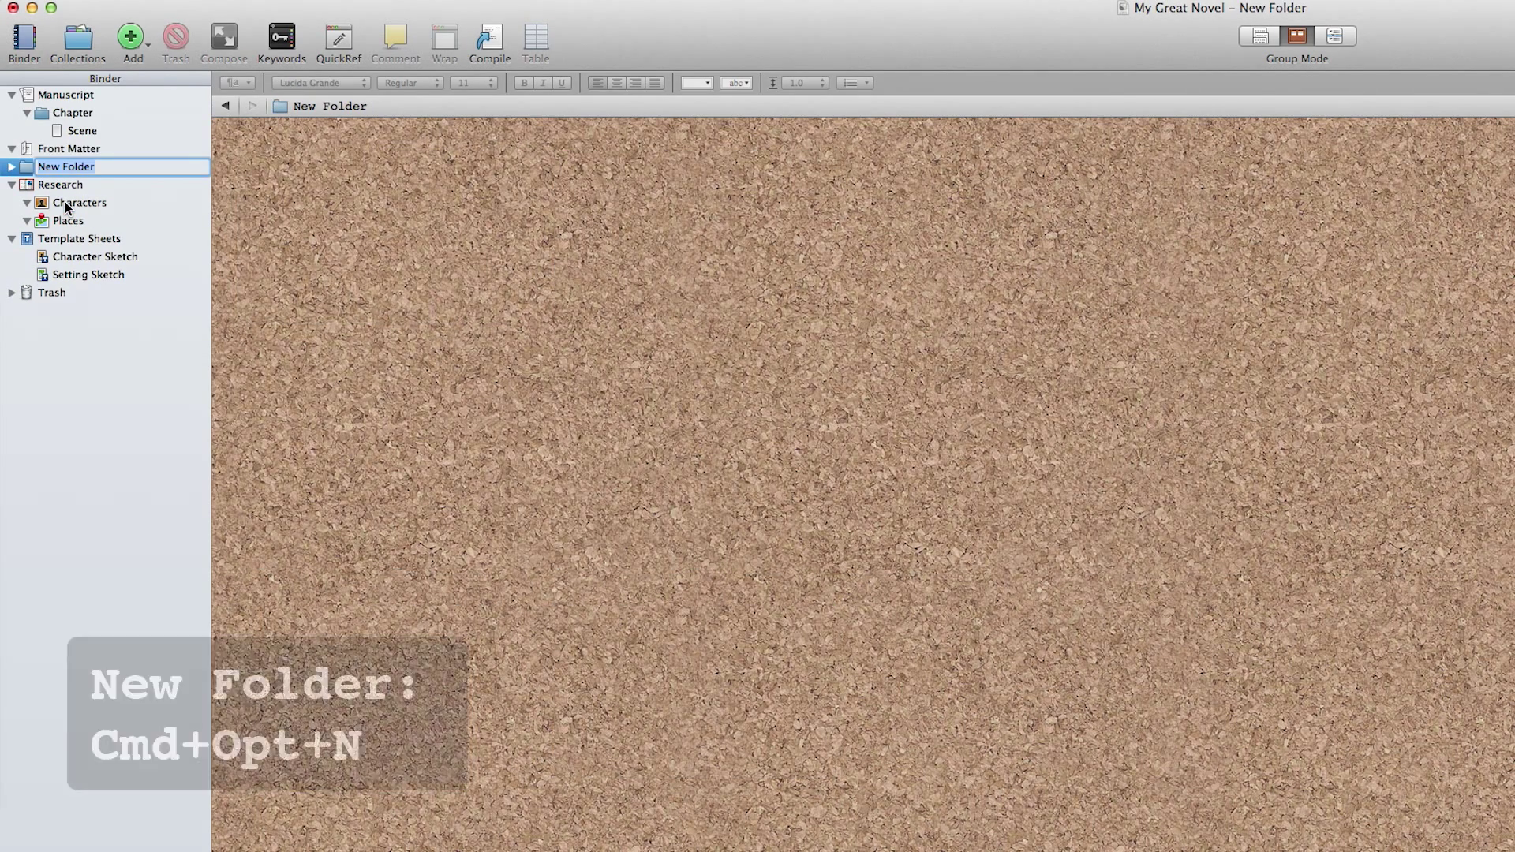
type("Ebook")
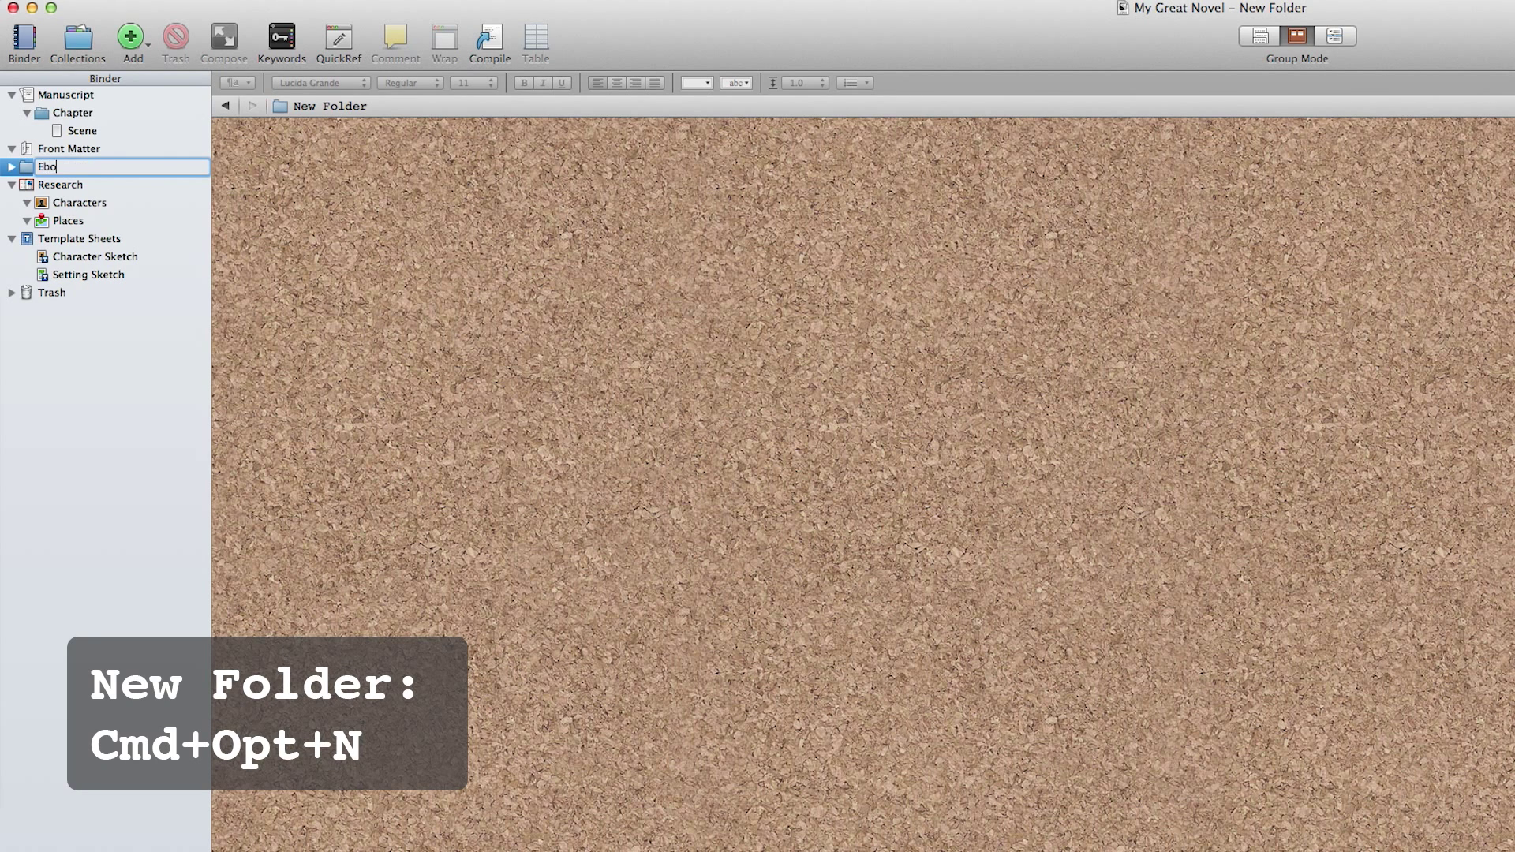
key("Return")
key("super+alt+n")
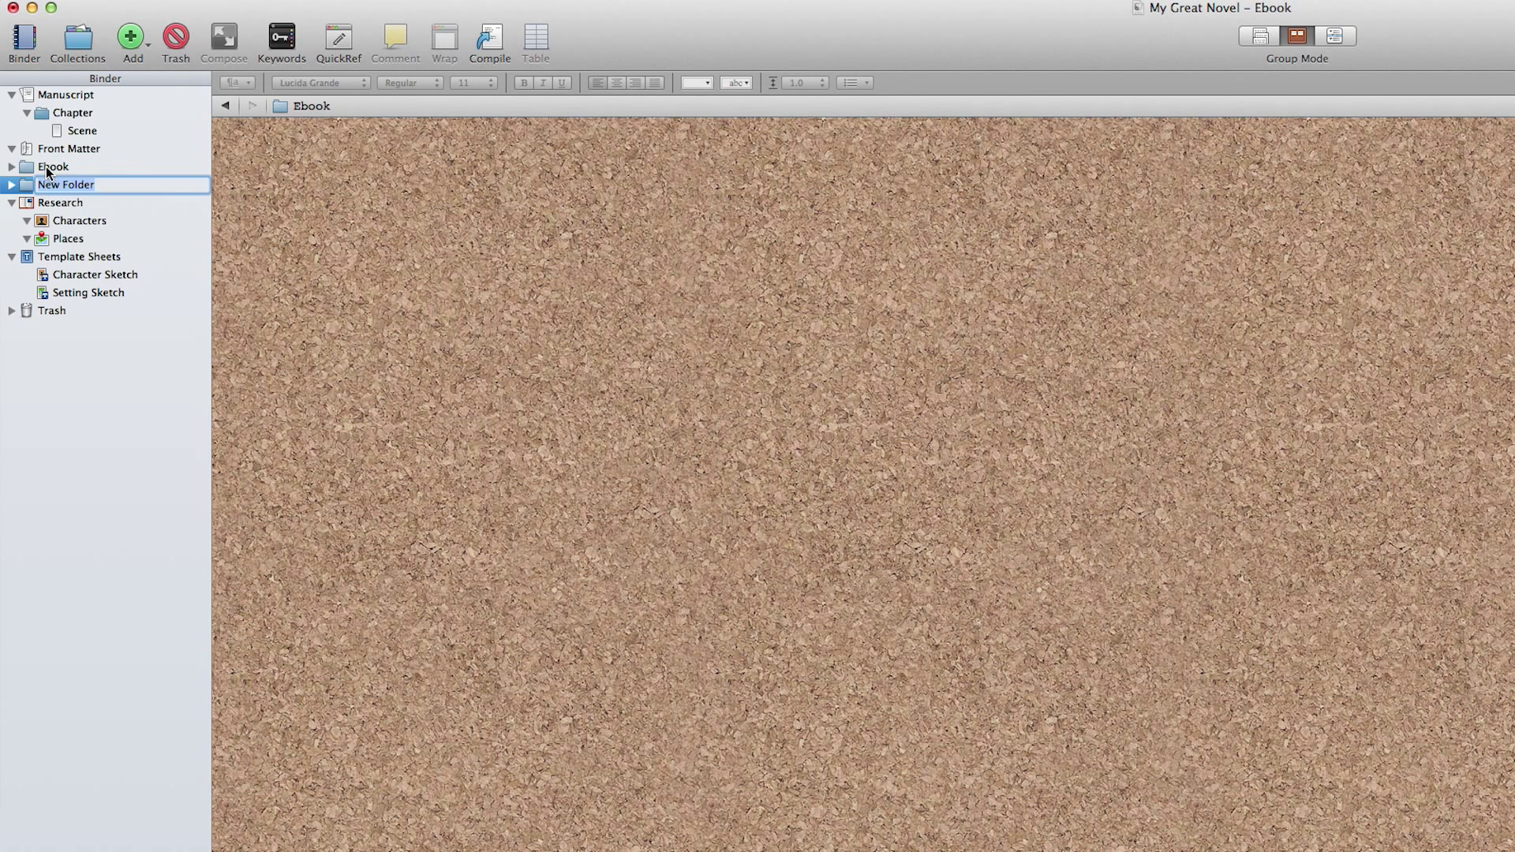
type("Smashwords")
key("Return")
key("super+alt+n")
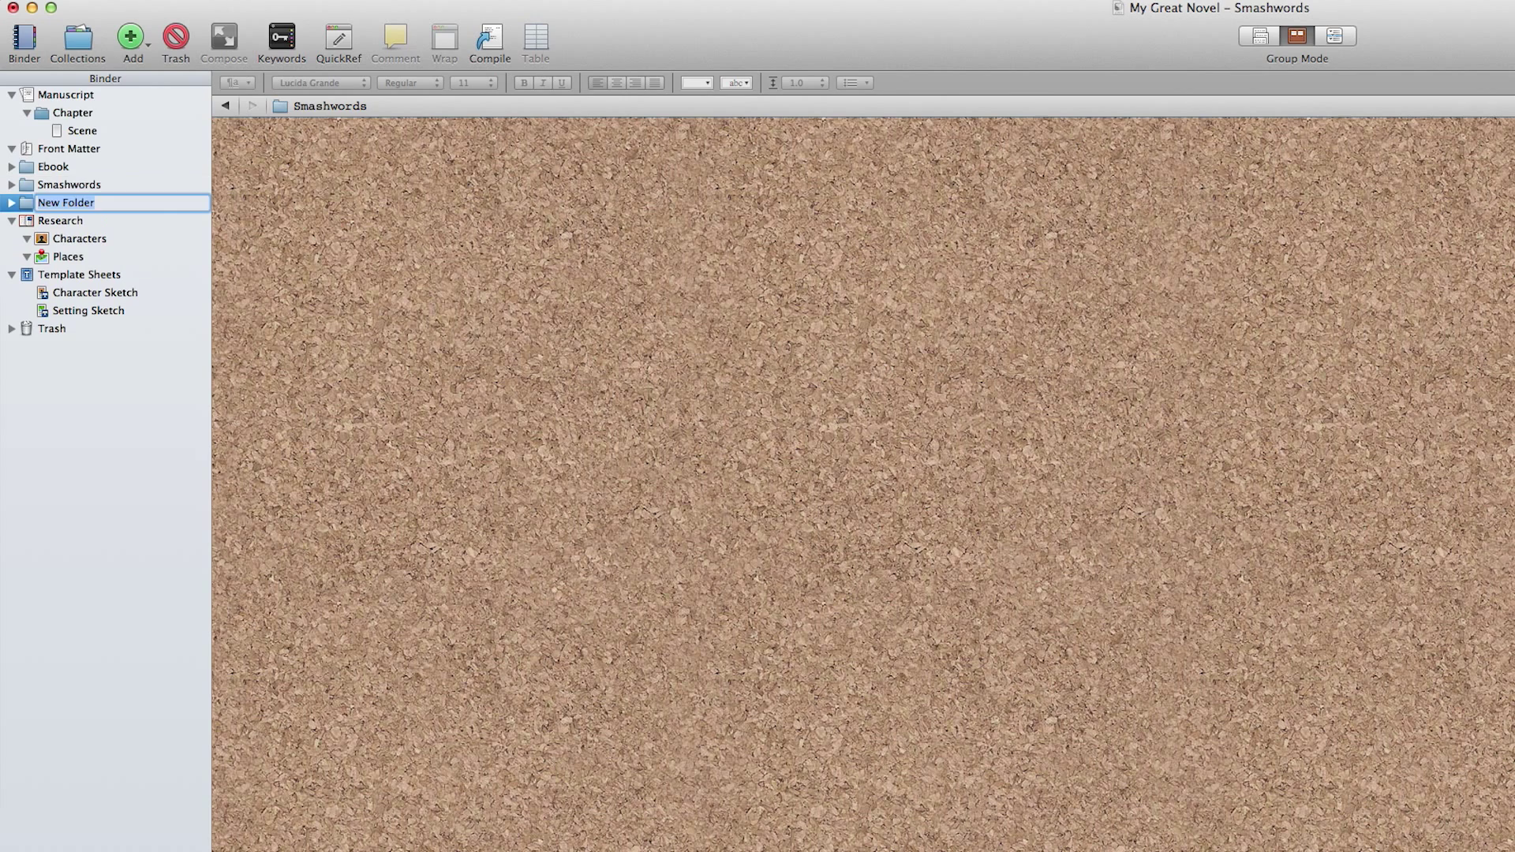
type("Print")
key("Return")
left_click(52, 167, "shift")
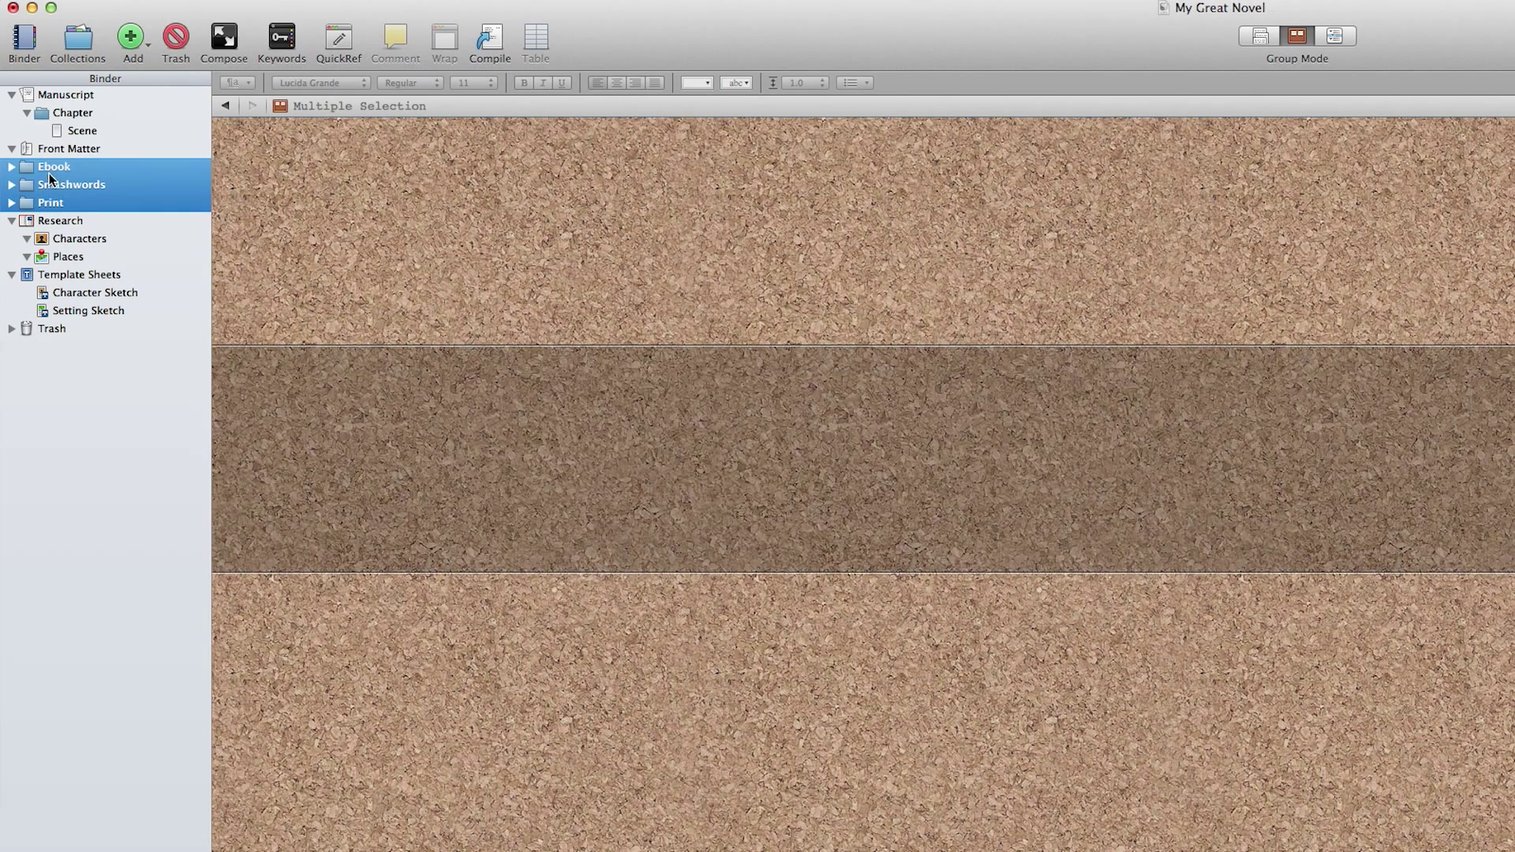
left_click_drag(52, 168, 56, 152)
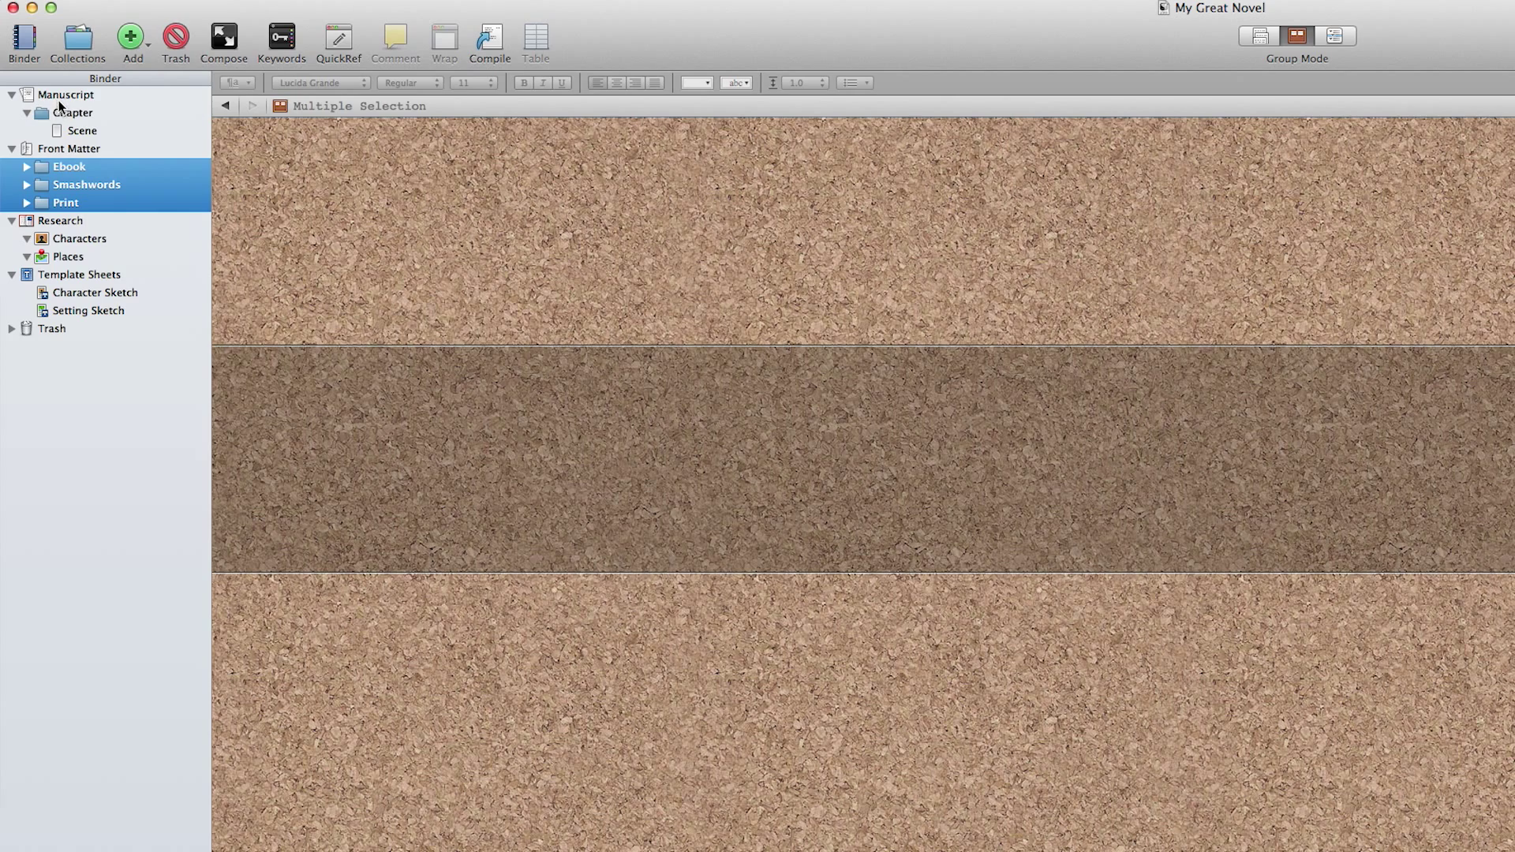
- Add a new 'Back Matter' folder below the Chapter folder
left_click(63, 115)
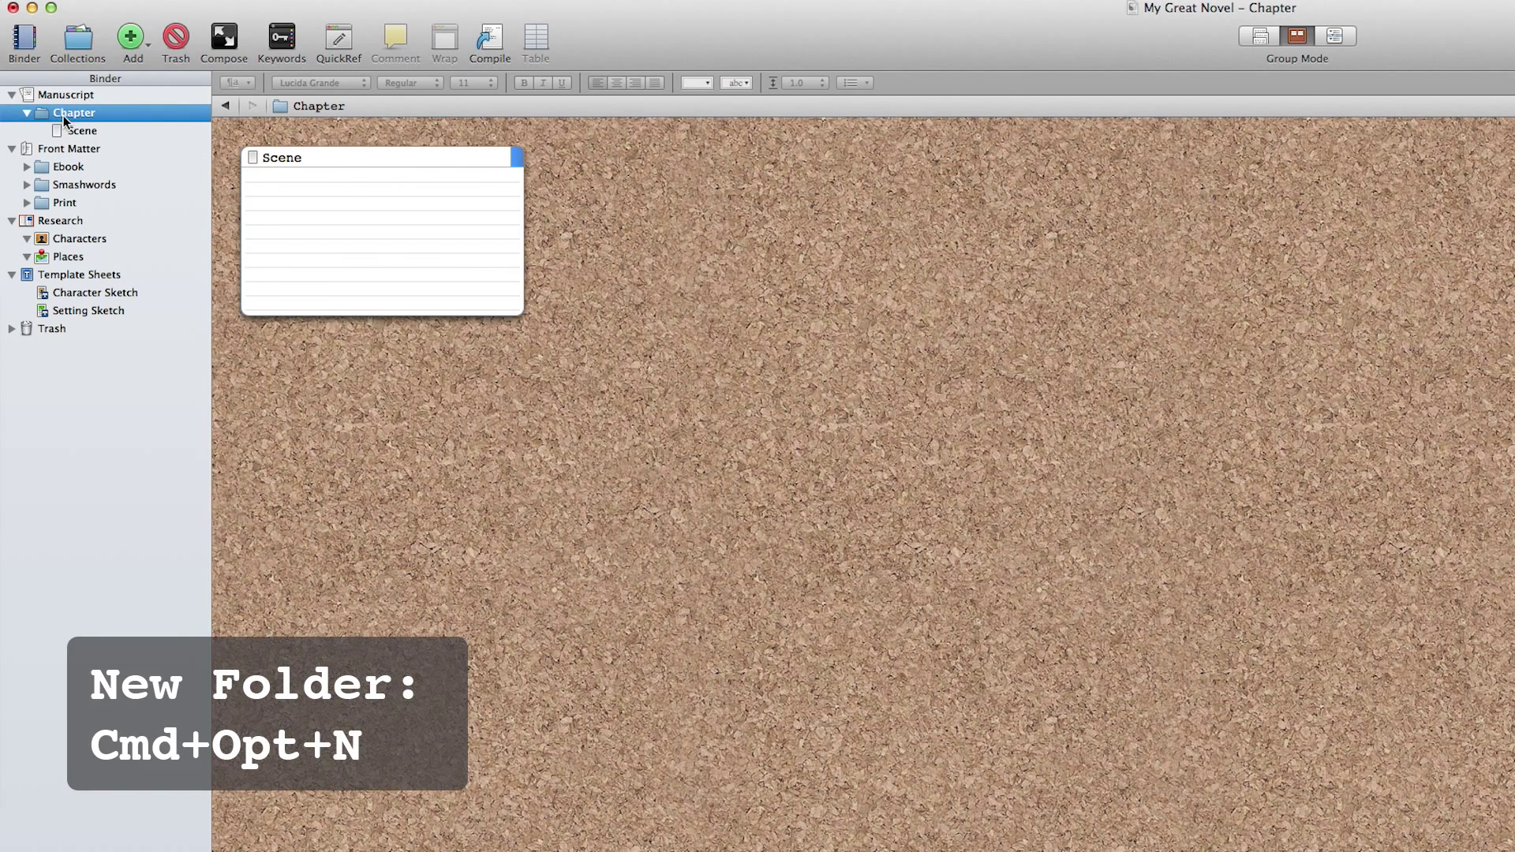
key("super+alt+n")
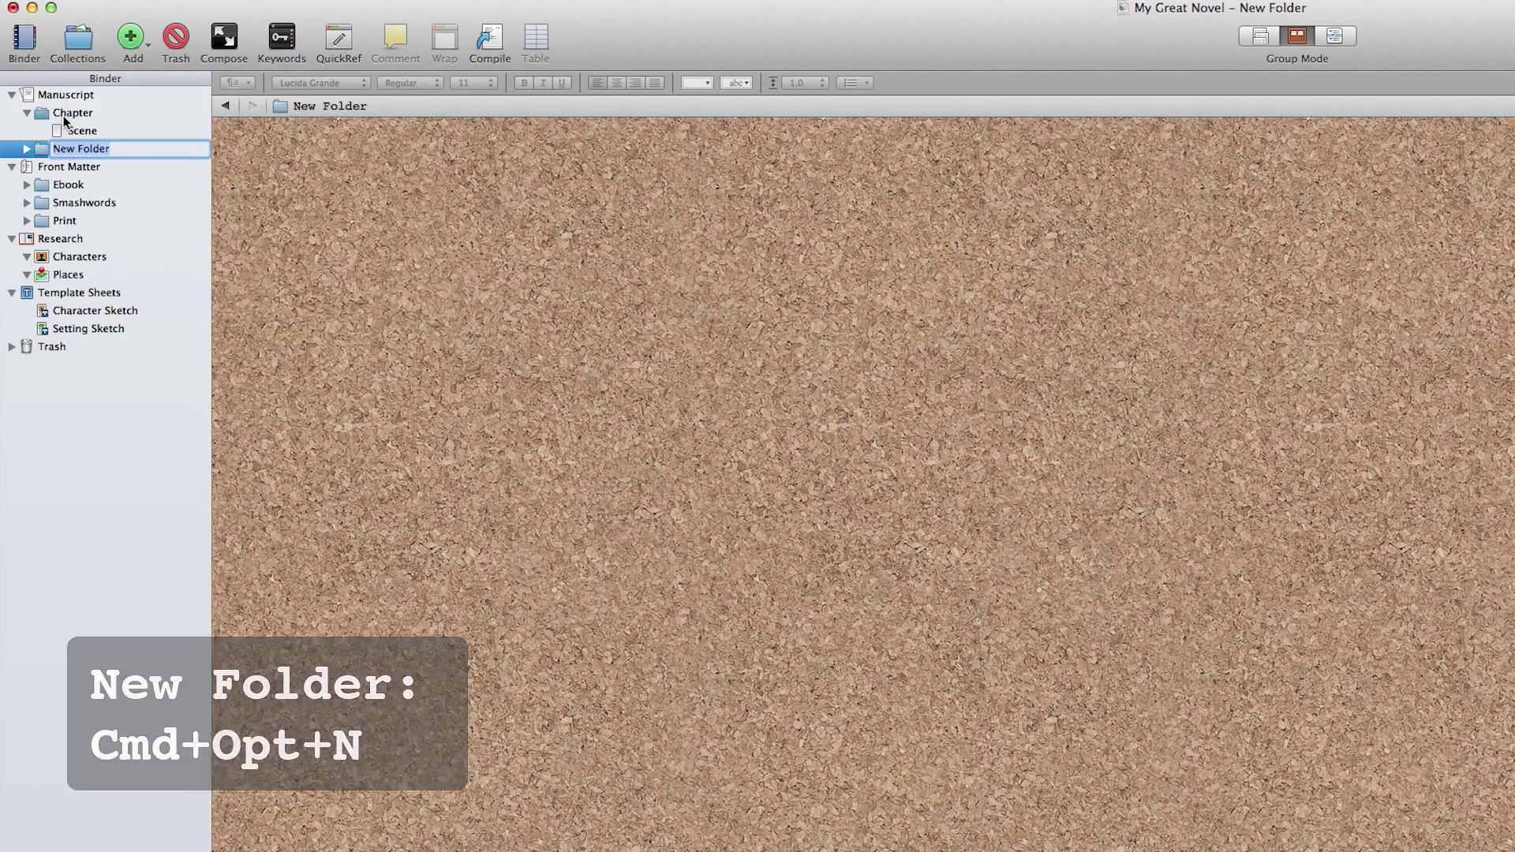
type("Back Matter")
key("Return")
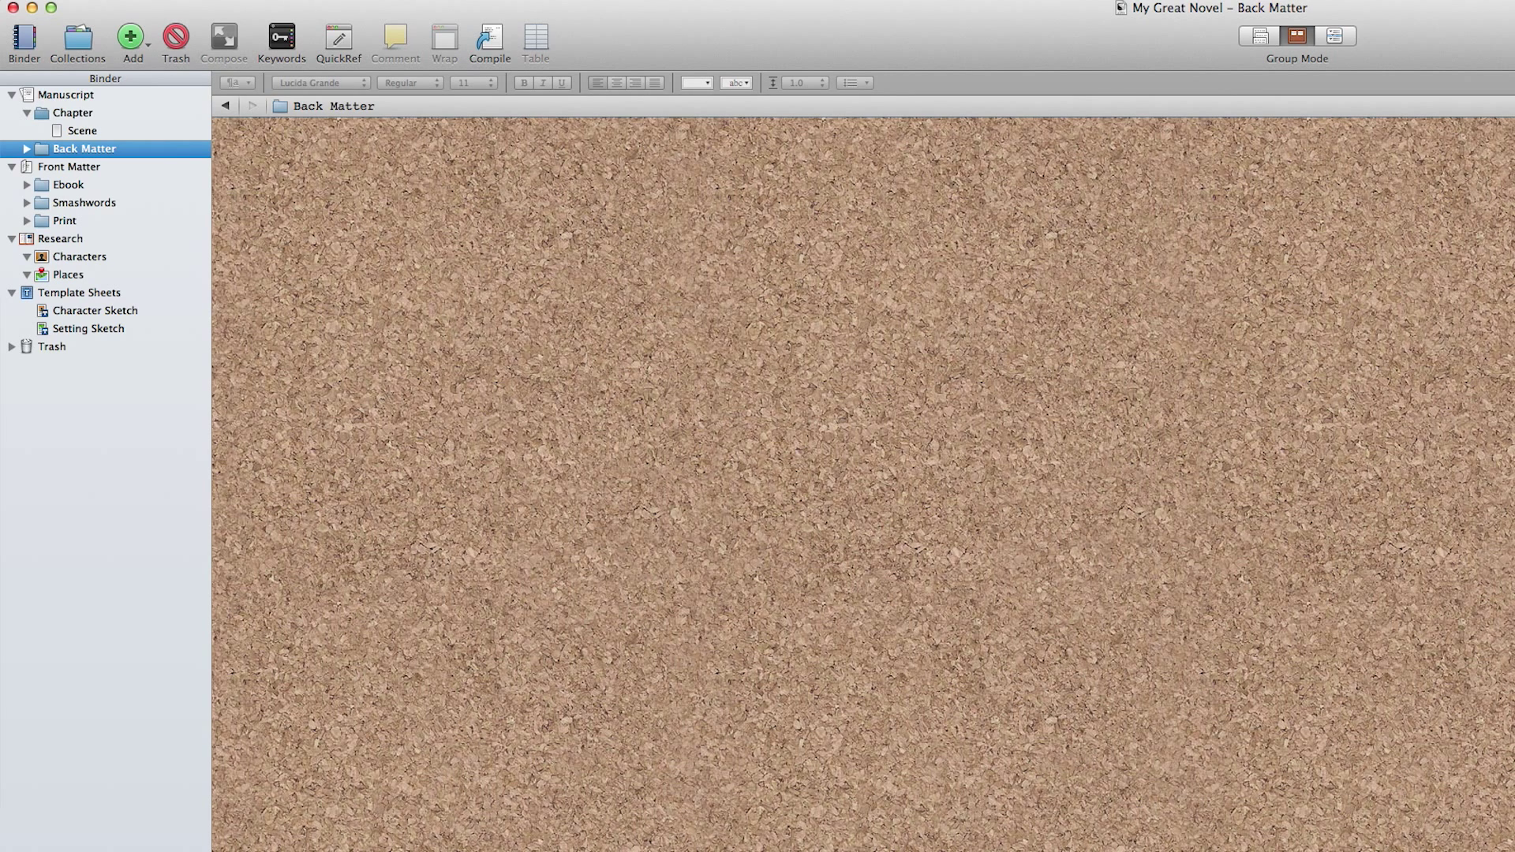
- Create Ebook and Print folders and move them inside Back Matter
key("super+alt+n")
type("Ebook")
key("Return")
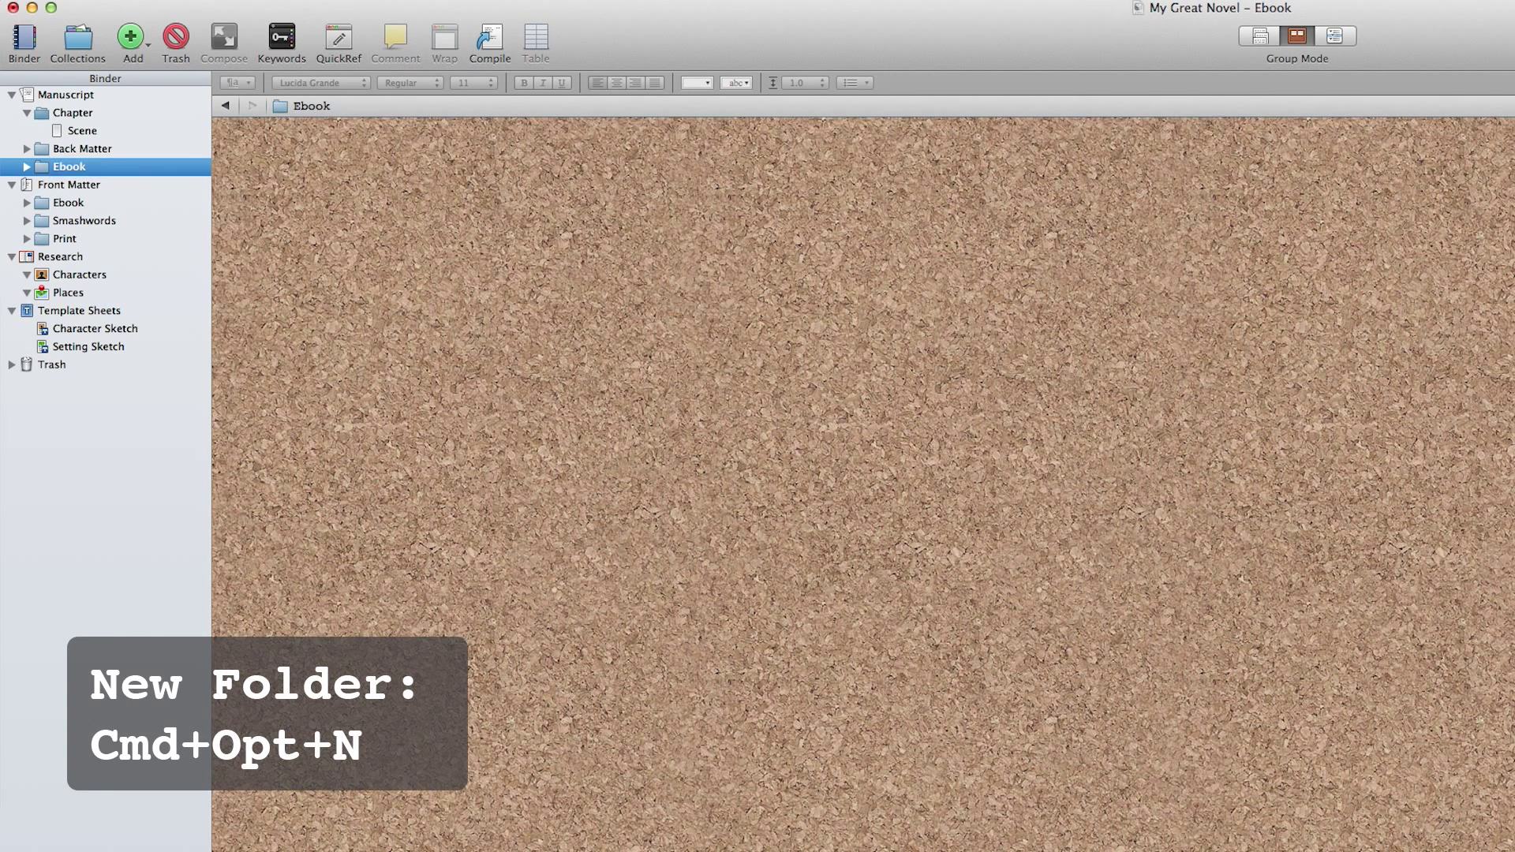
key("super+alt+n")
type("Print")
key("Return")
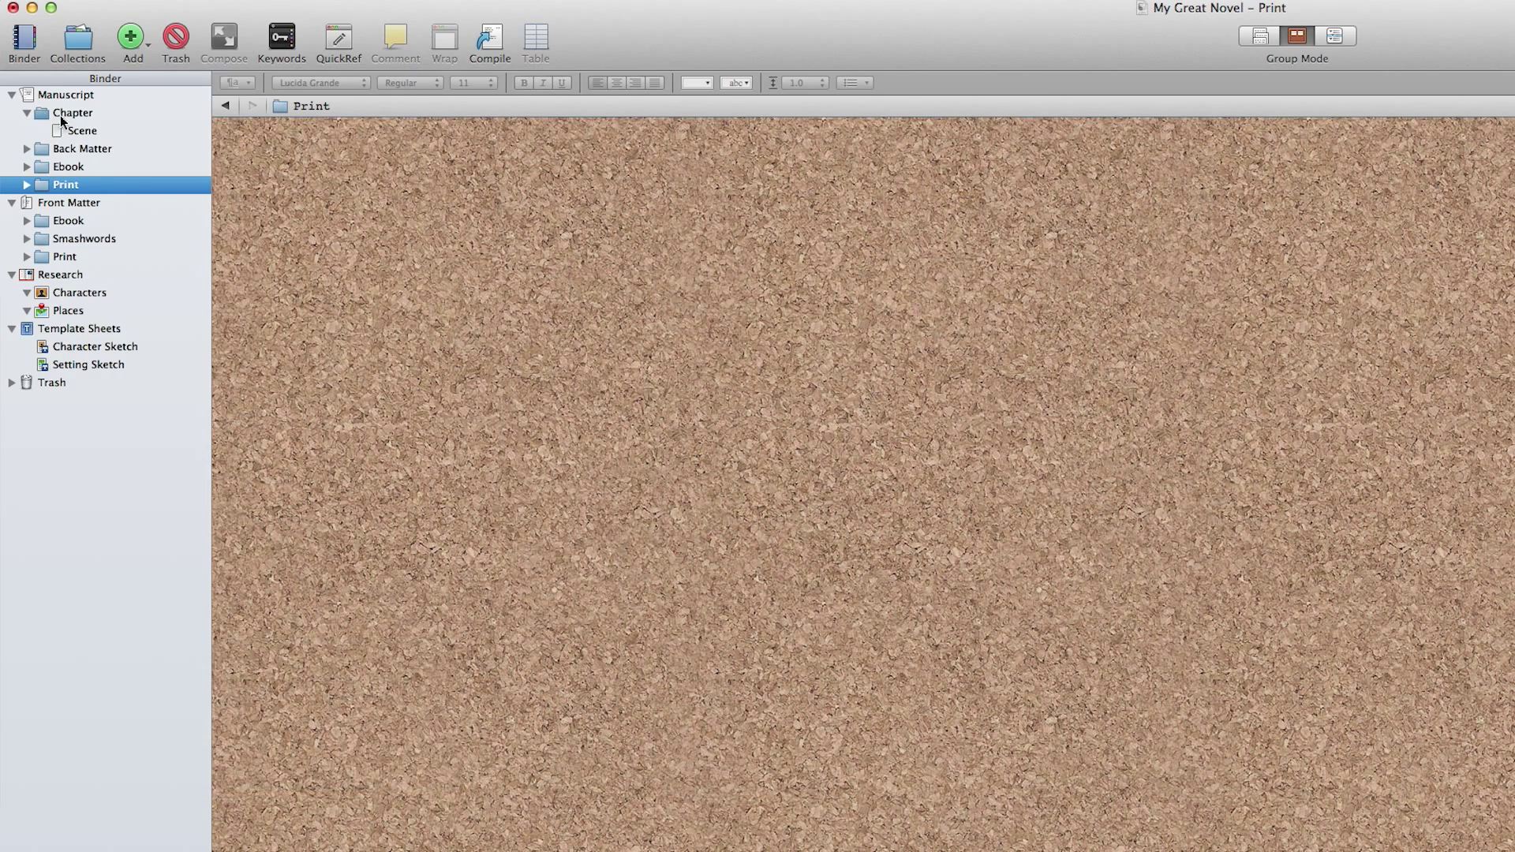
left_click(57, 164, "shift")
left_click_drag(57, 164, 70, 150)
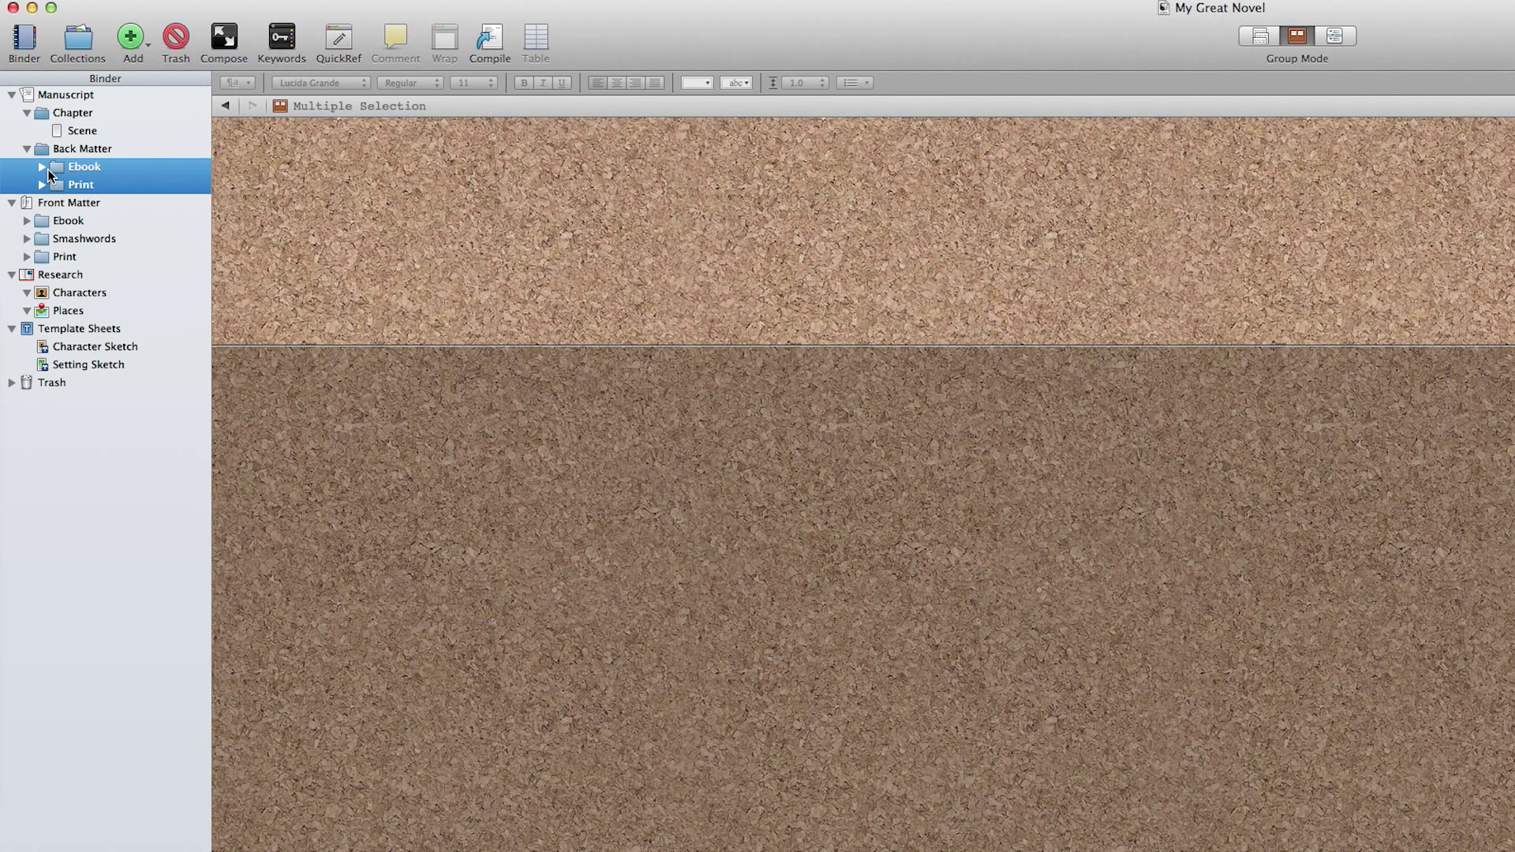
- Rename the Manuscript folder to 'My Great Novel'
left_click(57, 94)
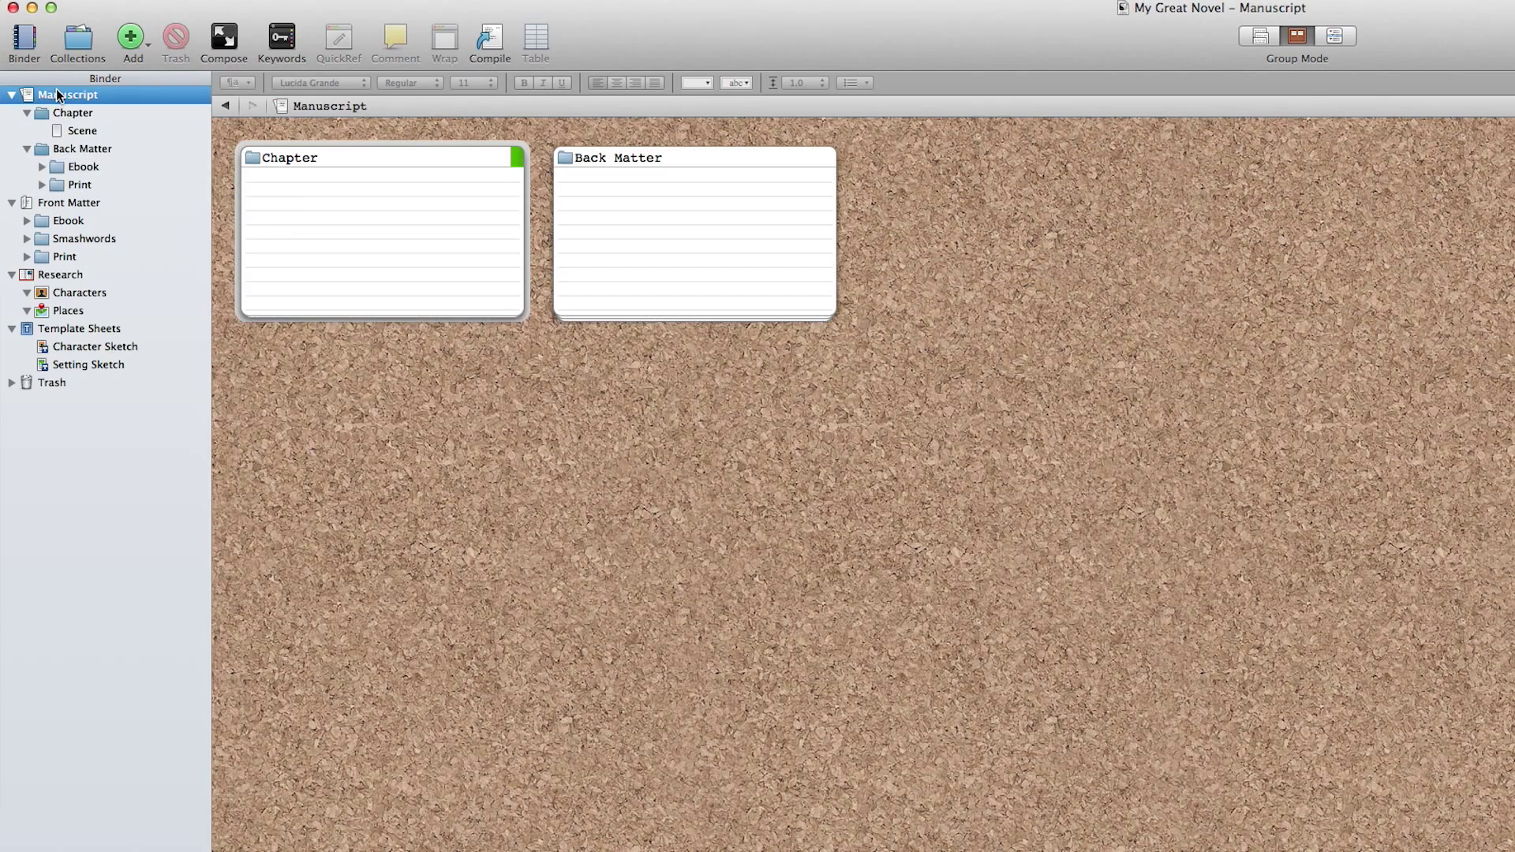
left_click(57, 94)
type("My Great Novel")
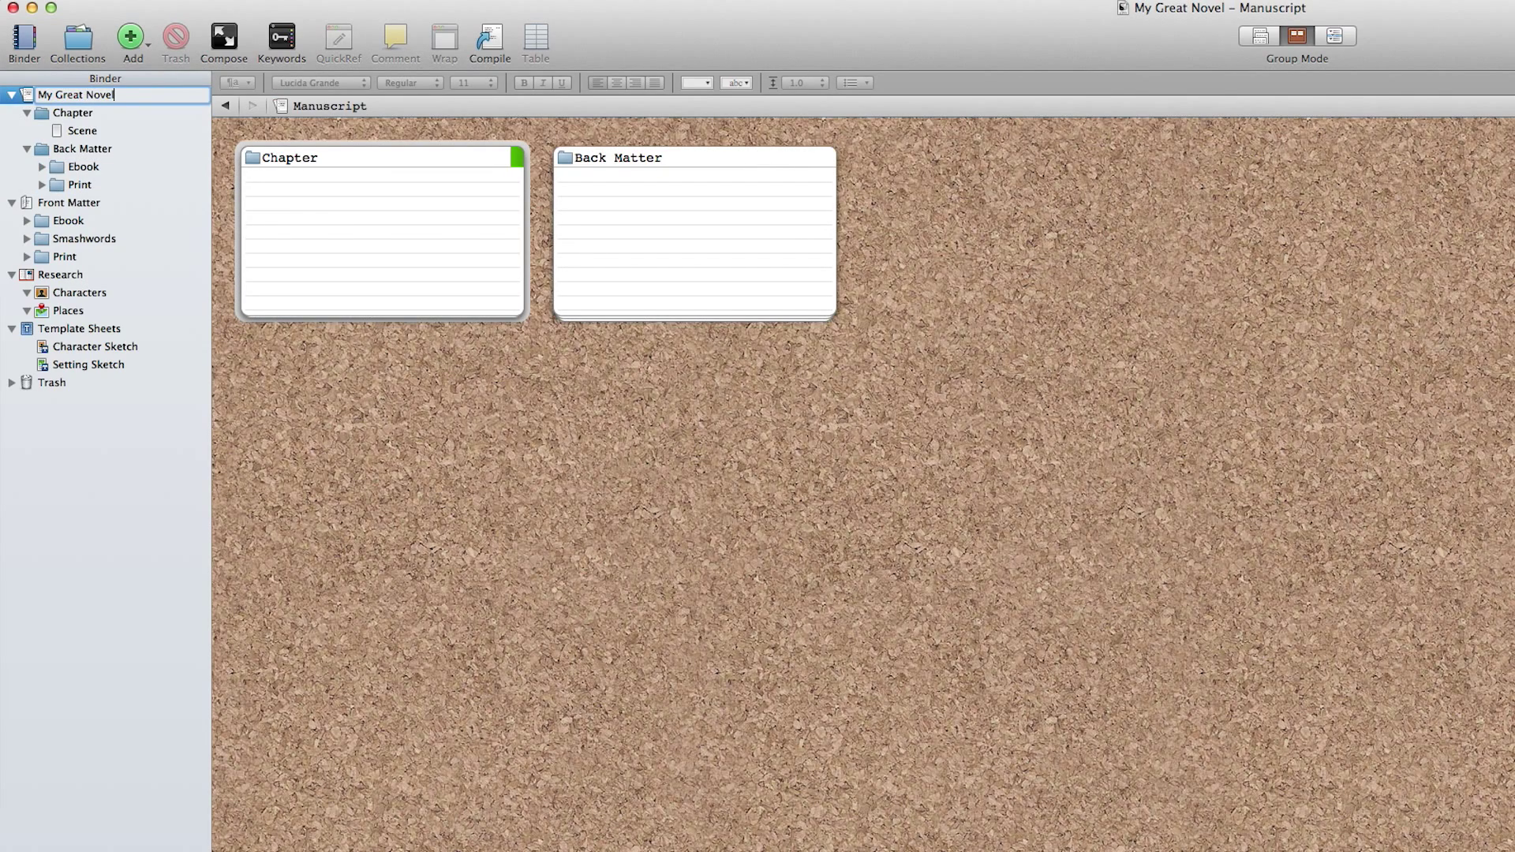
key("Return")
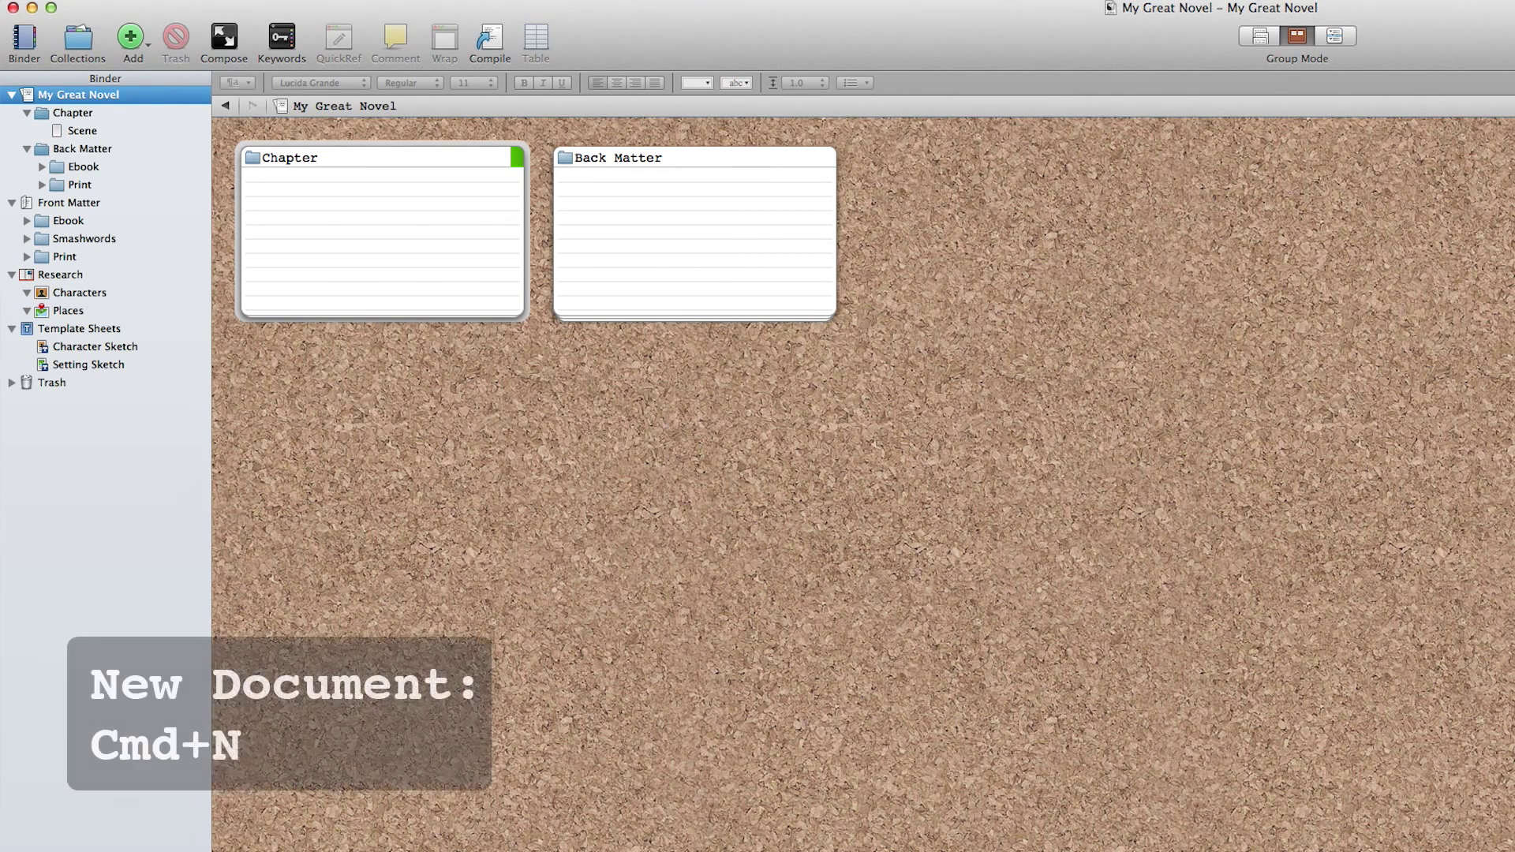
- Add a 'Chapter 1' document at the top of the My Great Novel folder
key("super+n")
type("Chapter 1")
key("Return")
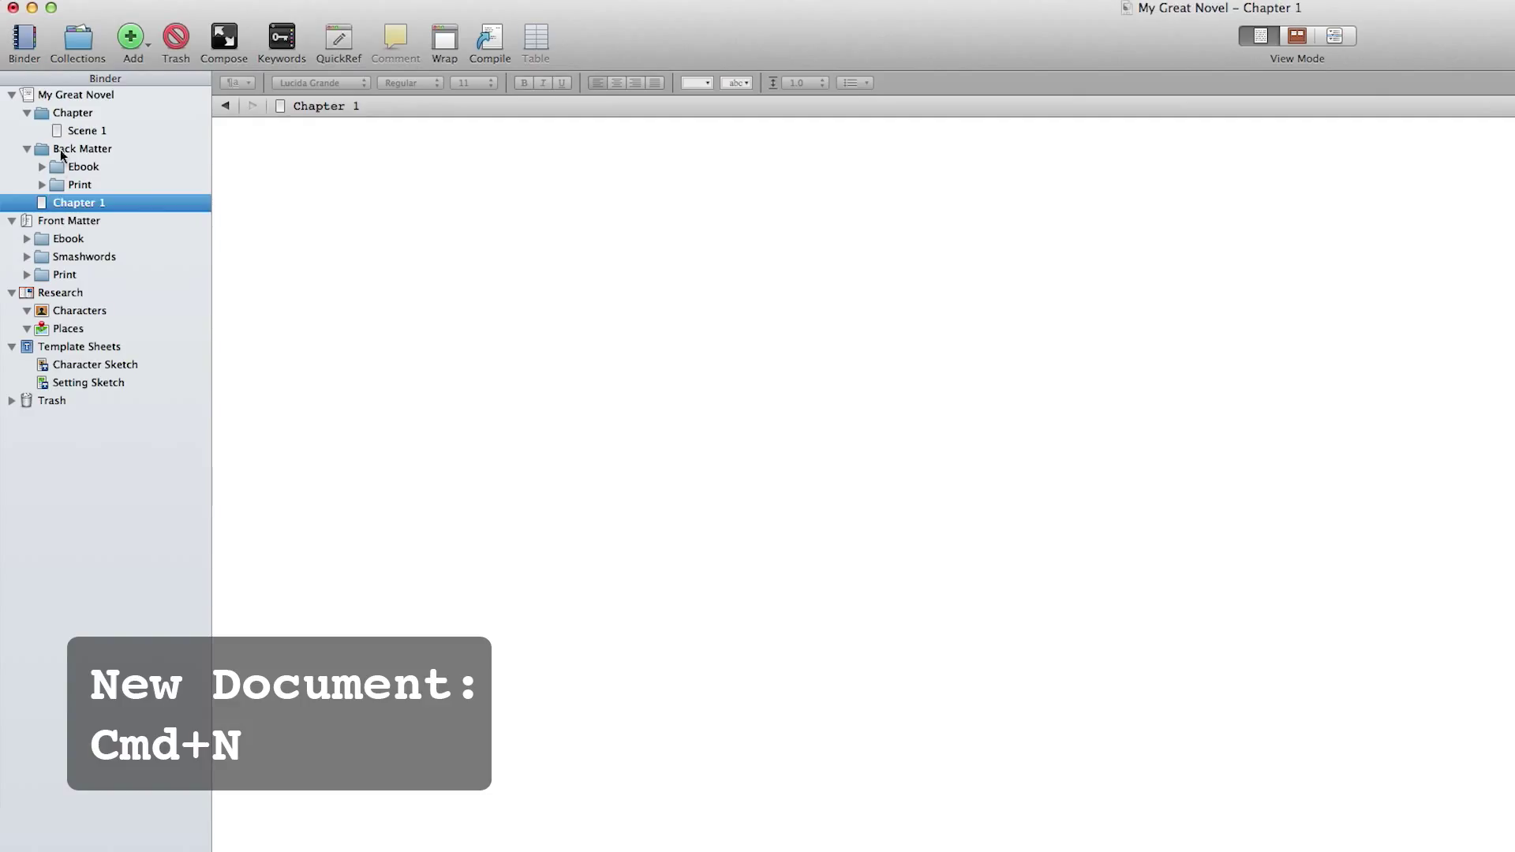
left_click_drag(48, 202, 43, 110)
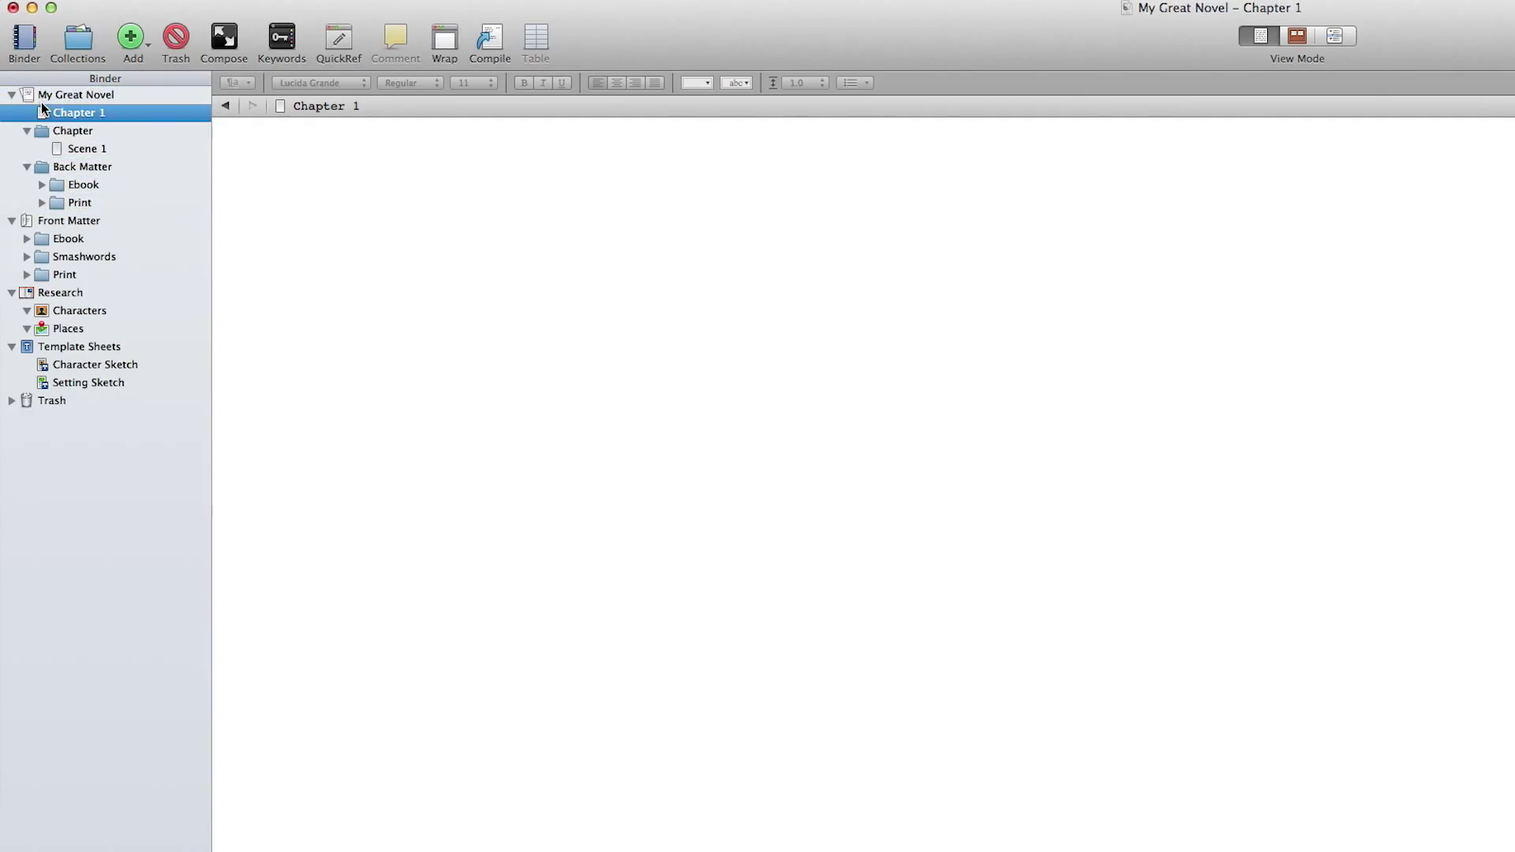
- Rename the Chapter folder to 'Chapter 1'
left_click(116, 128)
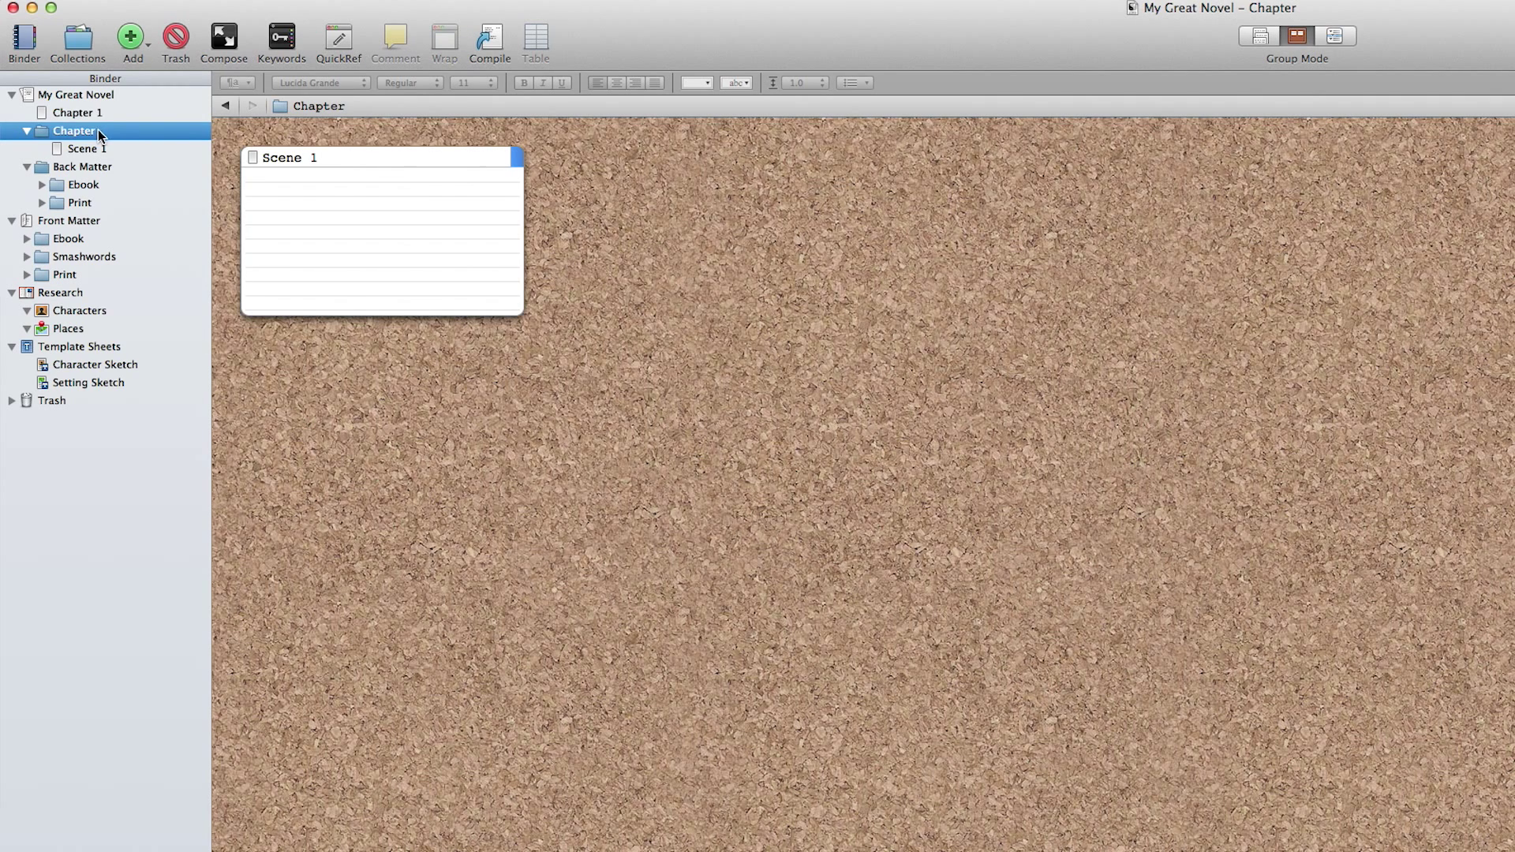
key("Return")
key("Right")
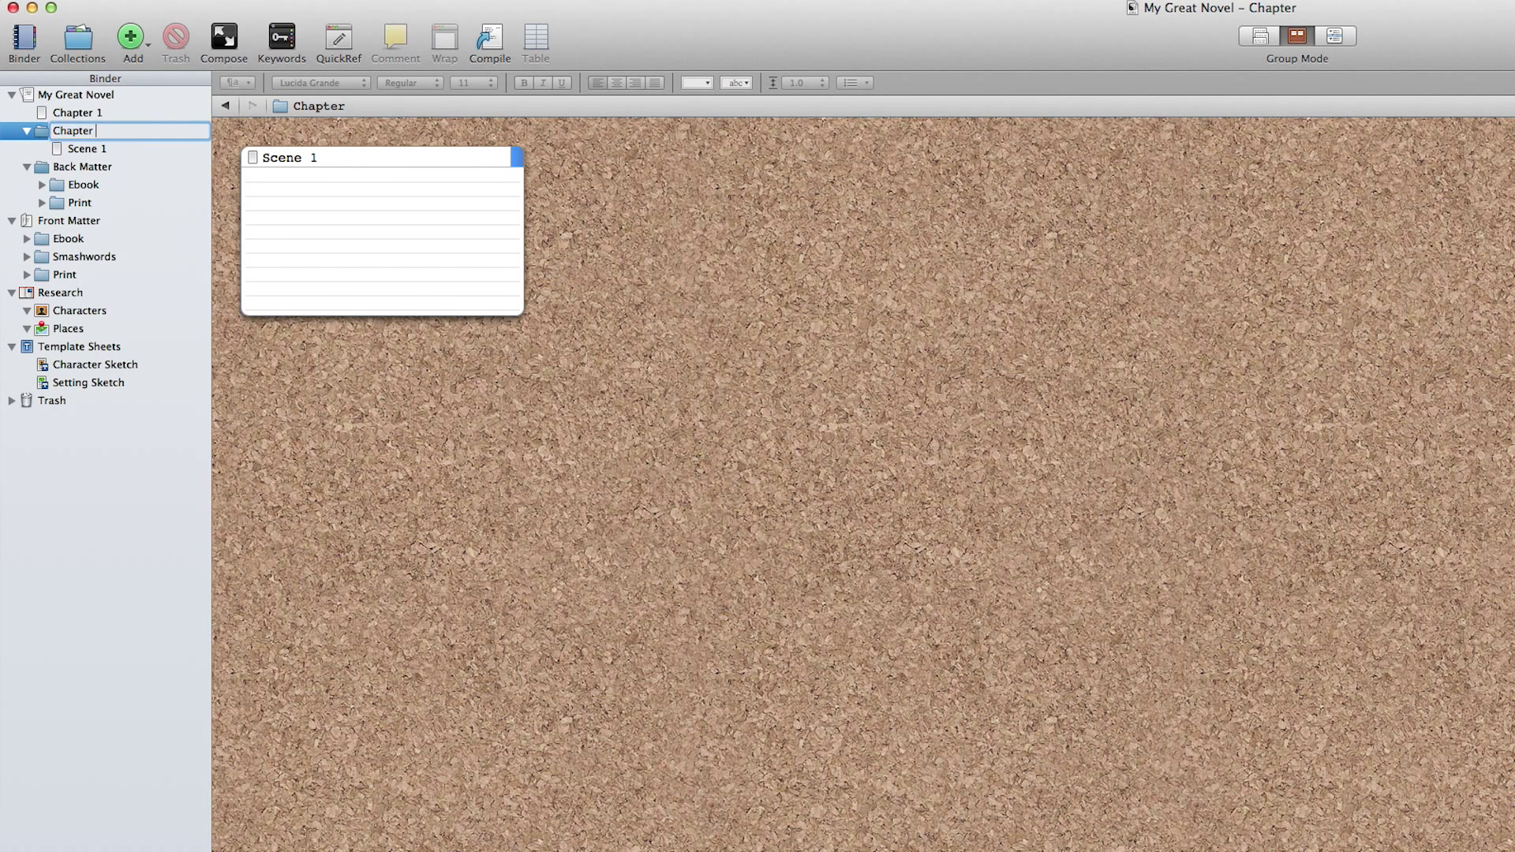
type("1")
key("Return")
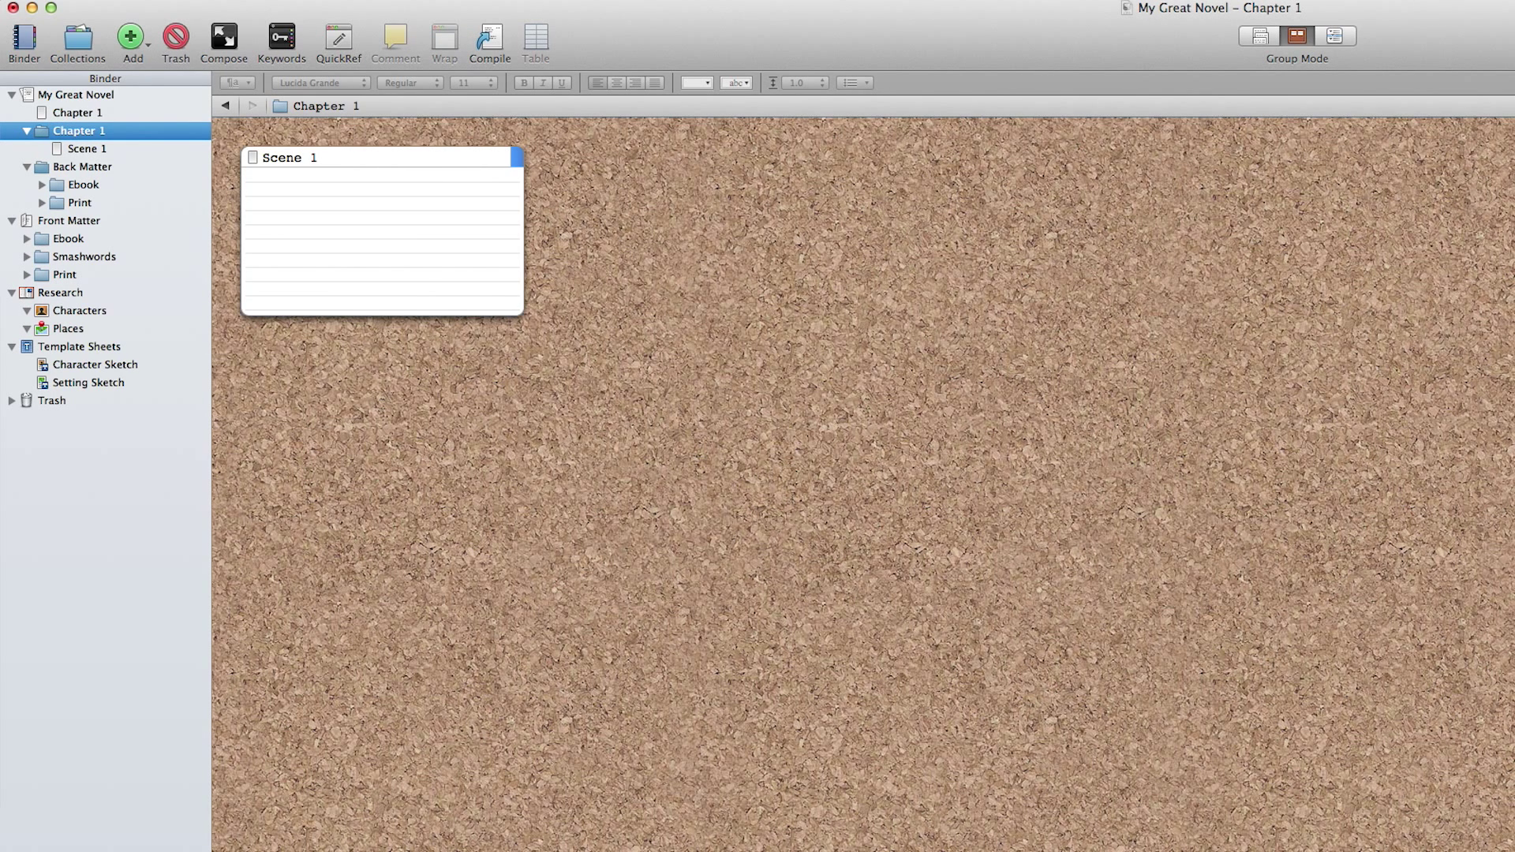